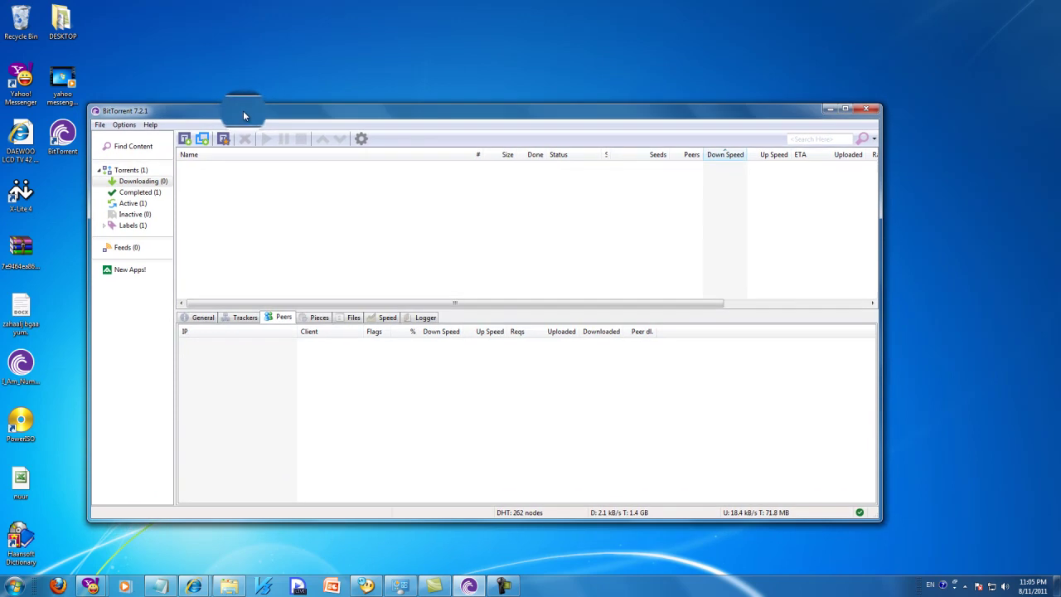
Widen the BitTorrent window and reposition it slightly on the desktop
{"action": "left_click_drag", "start_coordinate": [467, 110], "coordinate": [465, 107]}
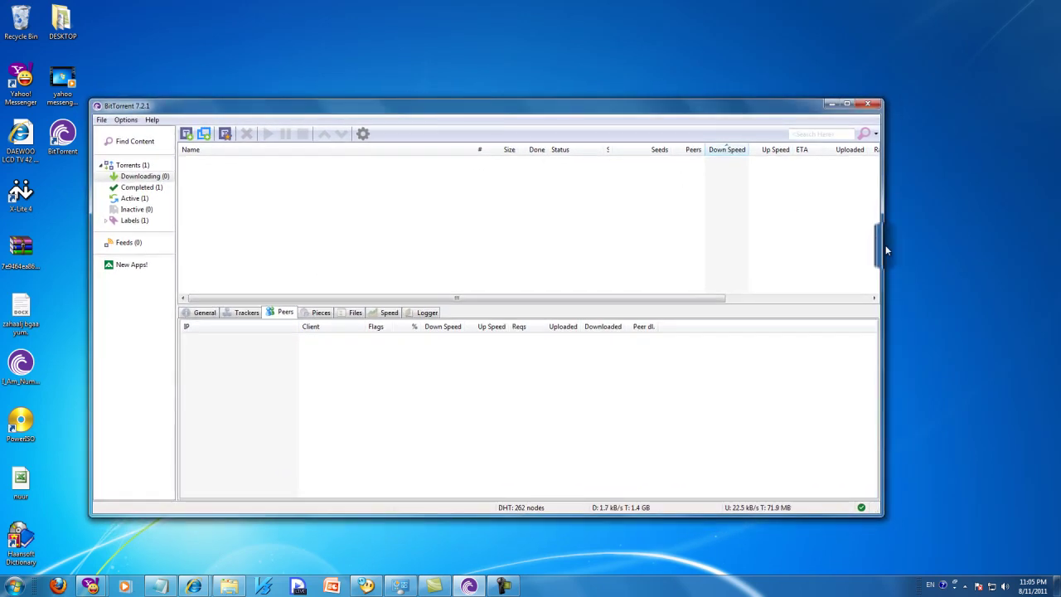
{"action": "left_click_drag", "start_coordinate": [882, 244], "coordinate": [944, 244]}
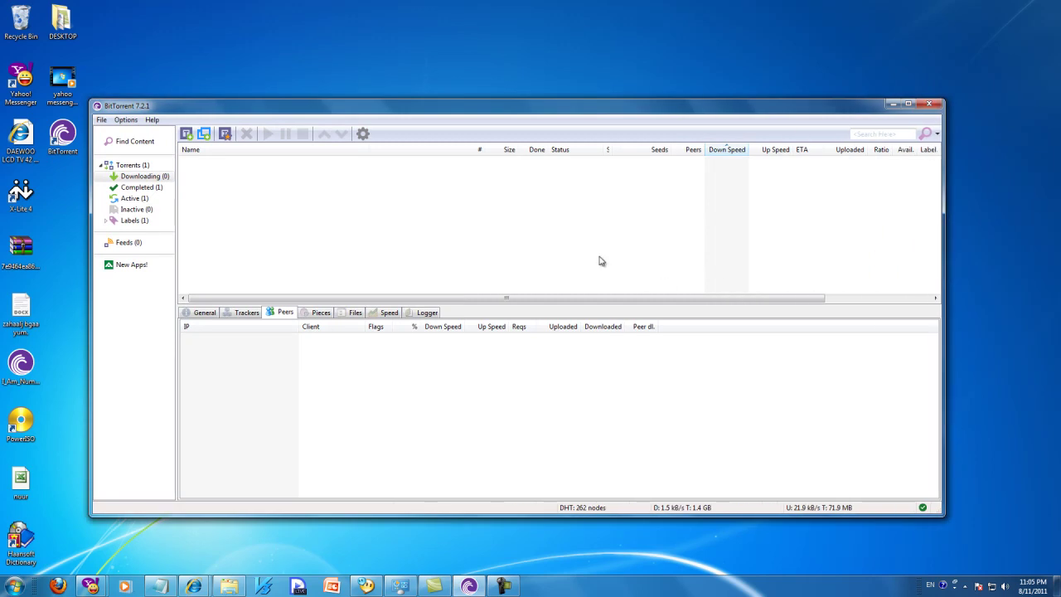
{"action": "left_click_drag", "start_coordinate": [391, 116], "coordinate": [391, 122]}
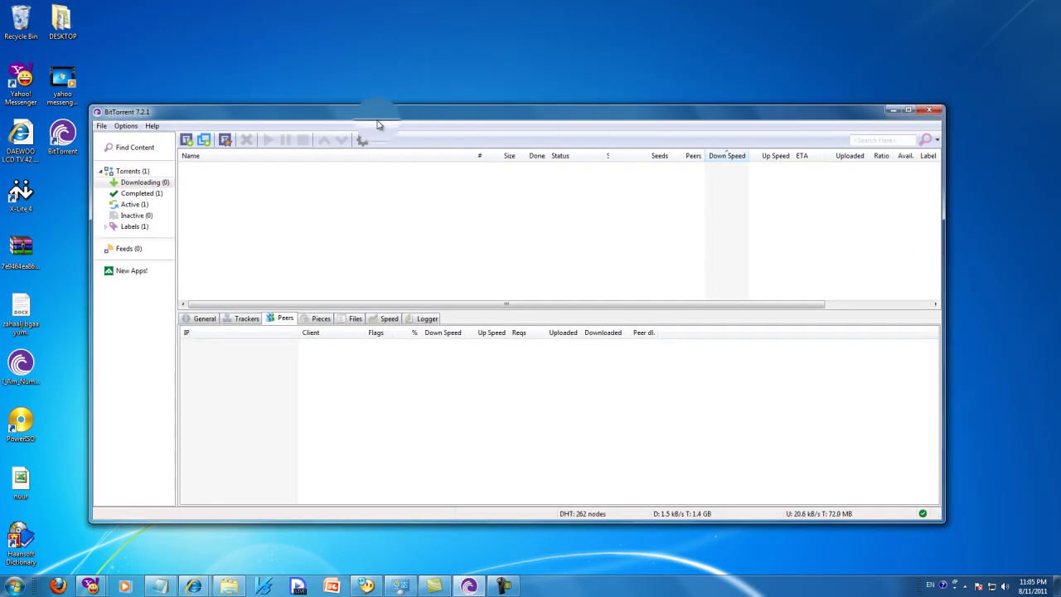
Switch to the ekinochin.com page in Internet Explorer and maximize the browser window
{"action": "mouse_move", "coordinate": [213, 586]}
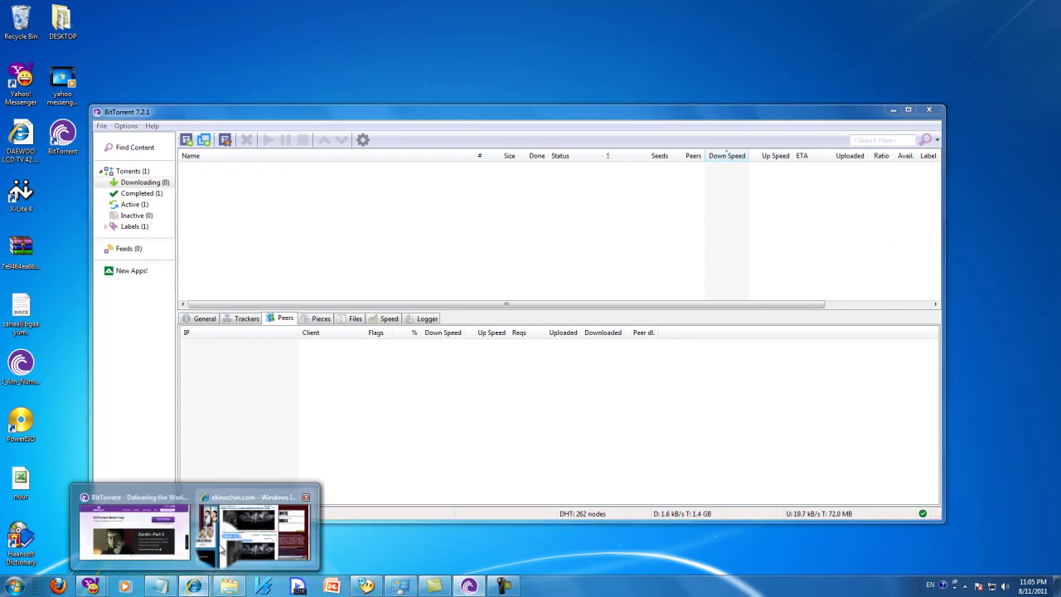
{"action": "left_click", "coordinate": [220, 545]}
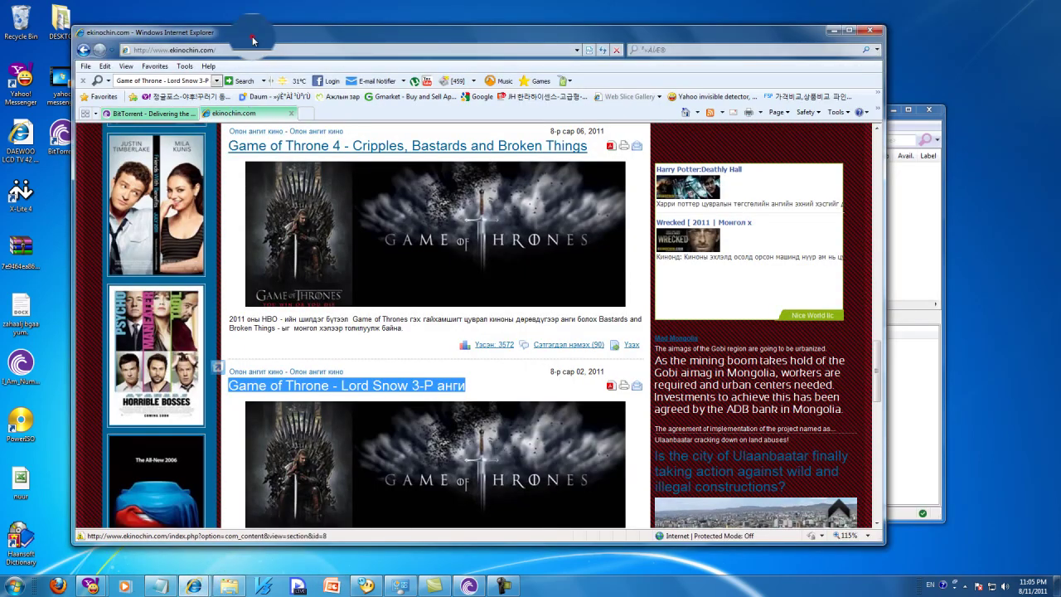
{"action": "double_click", "coordinate": [253, 40]}
{"action": "left_click", "coordinate": [398, 325]}
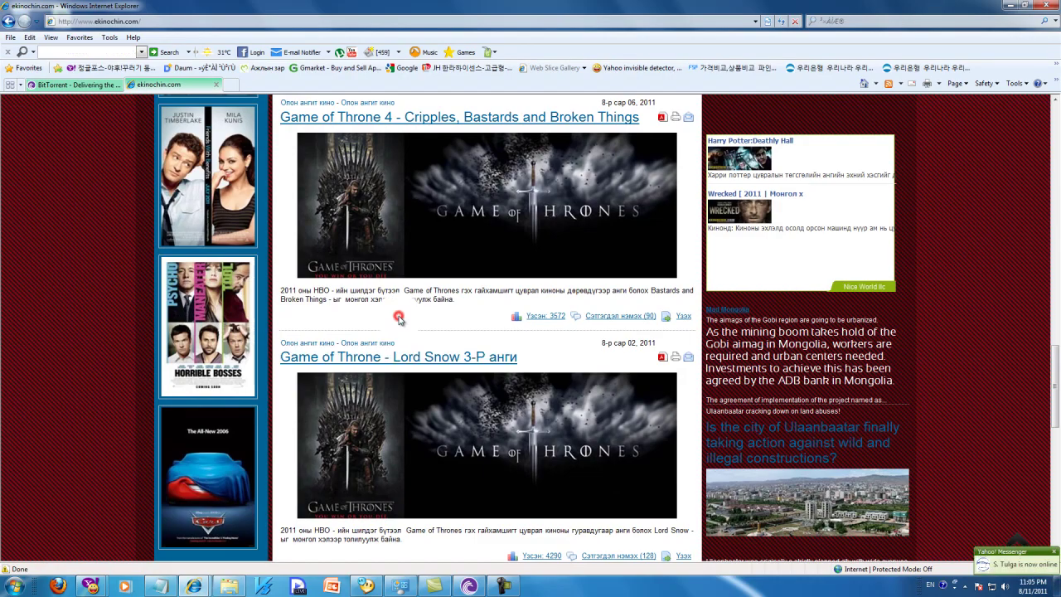
Examine the movie listings on ekinochin.com, from the newest posts down to the Game of Thrones and X-Men entries
{"action": "scroll", "coordinate": [398, 319], "scroll_direction": "up", "scroll_amount": 5}
{"action": "scroll", "coordinate": [399, 315], "scroll_direction": "up", "scroll_amount": 3}
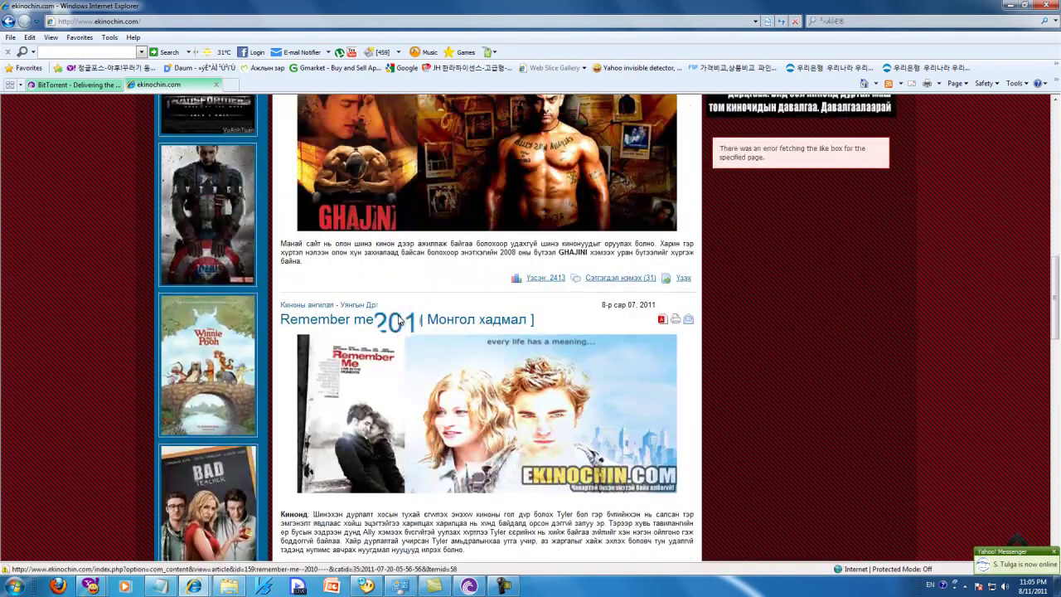
{"action": "scroll", "coordinate": [475, 222], "scroll_direction": "up", "scroll_amount": 6}
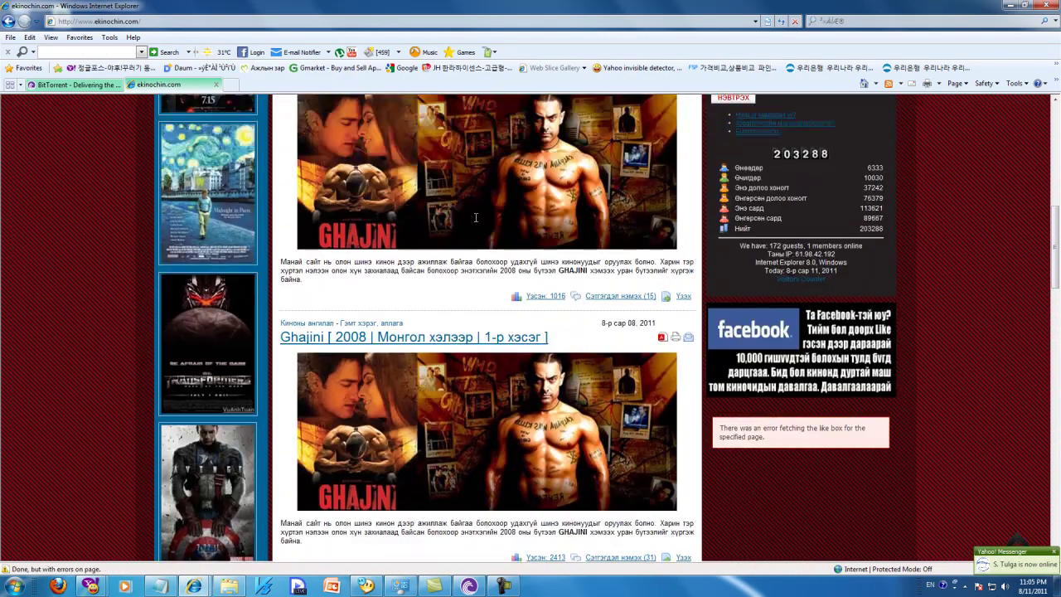
{"action": "scroll", "coordinate": [452, 240], "scroll_direction": "up", "scroll_amount": 1}
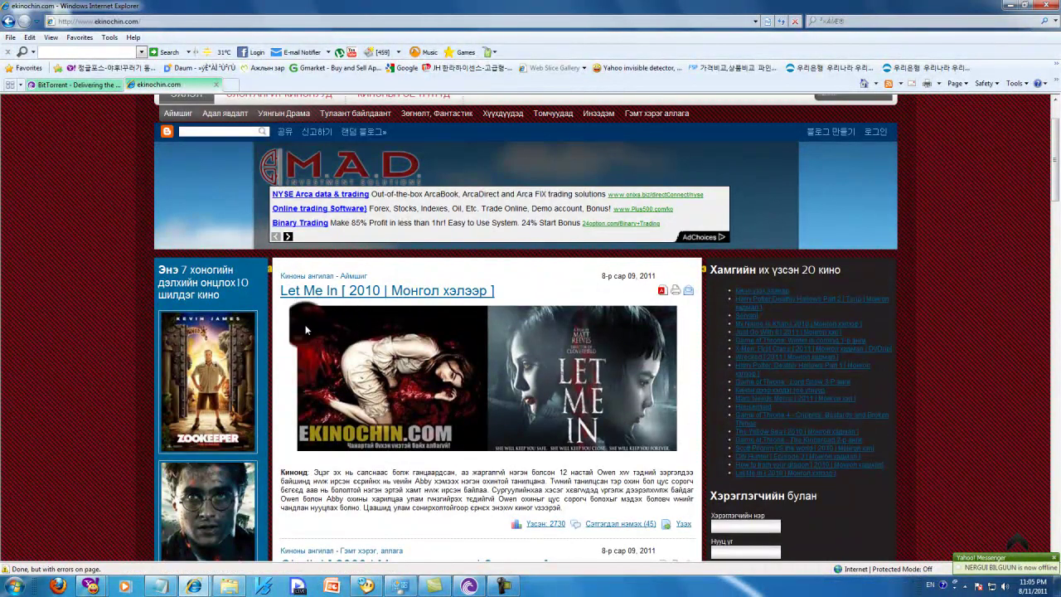
{"action": "left_click_drag", "start_coordinate": [351, 489], "coordinate": [350, 500]}
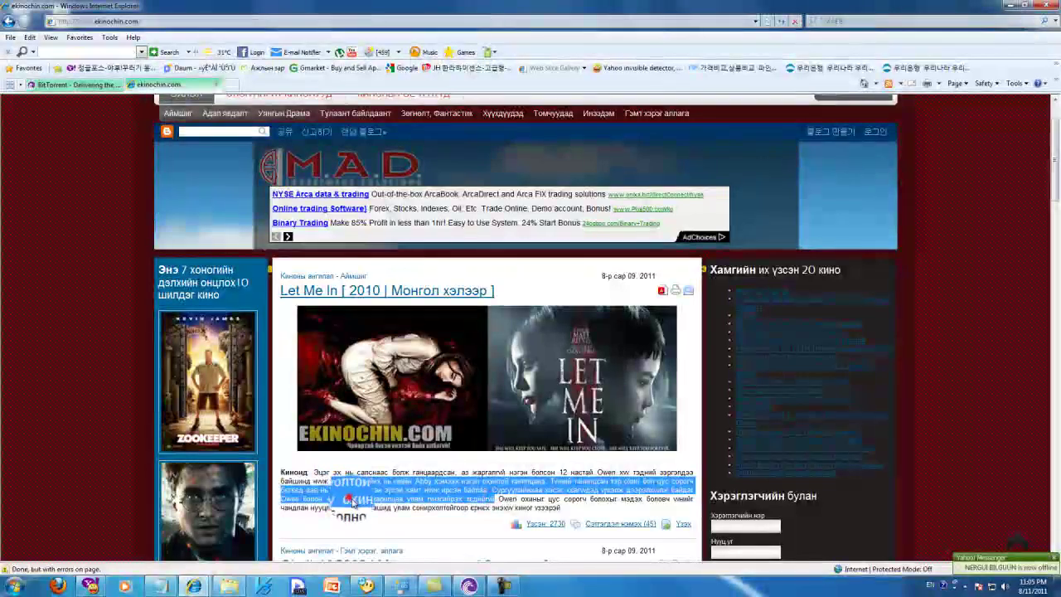
{"action": "scroll", "coordinate": [389, 495], "scroll_direction": "down", "scroll_amount": 20}
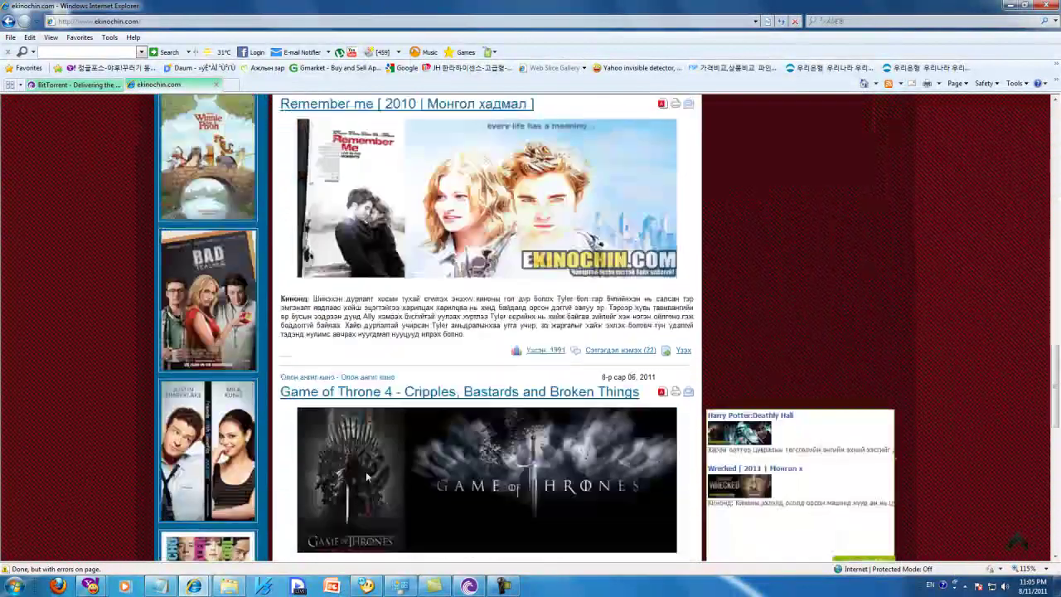
{"action": "scroll", "coordinate": [362, 382], "scroll_direction": "down", "scroll_amount": 3}
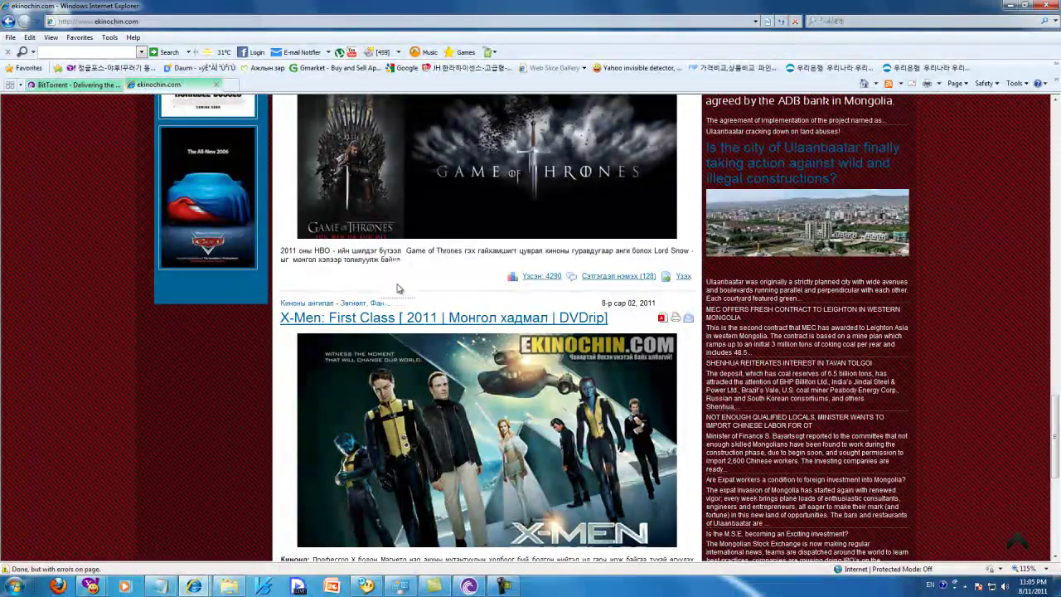
{"action": "scroll", "coordinate": [403, 309], "scroll_direction": "up", "scroll_amount": 1}
{"action": "scroll", "coordinate": [403, 309], "scroll_direction": "up", "scroll_amount": 2}
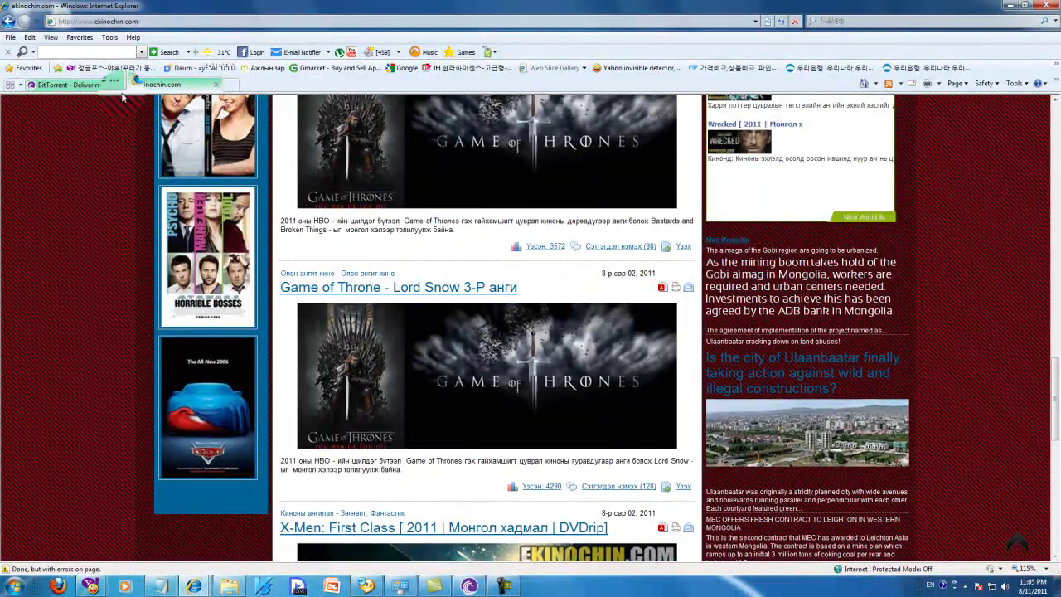
Switch to the BitTorrent website and highlight the word "BitTorrent" in the main heading
{"action": "left_click", "coordinate": [91, 86]}
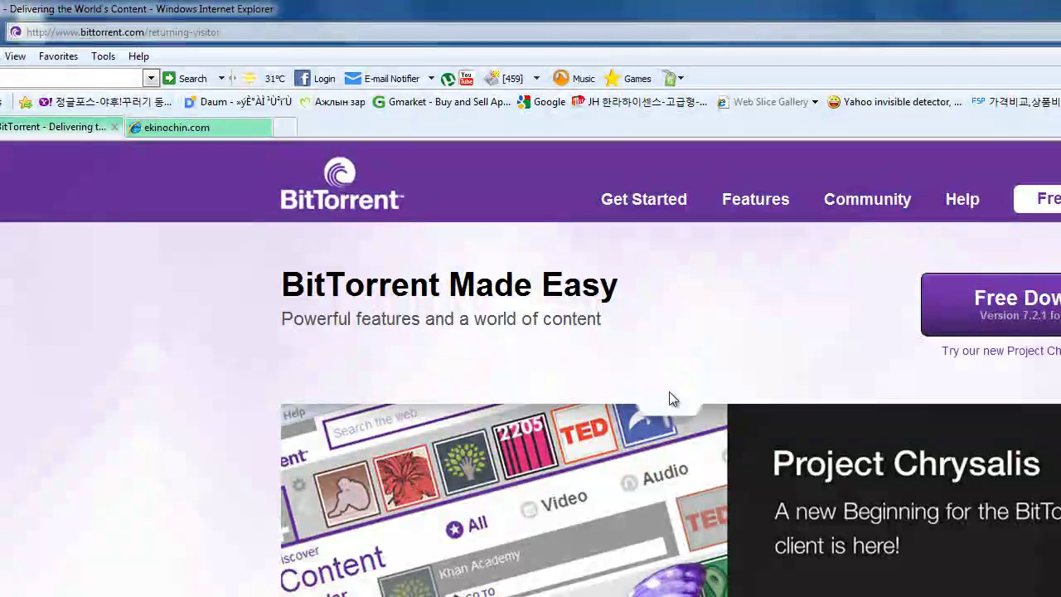
{"action": "left_click", "coordinate": [711, 357]}
{"action": "left_click", "coordinate": [588, 347]}
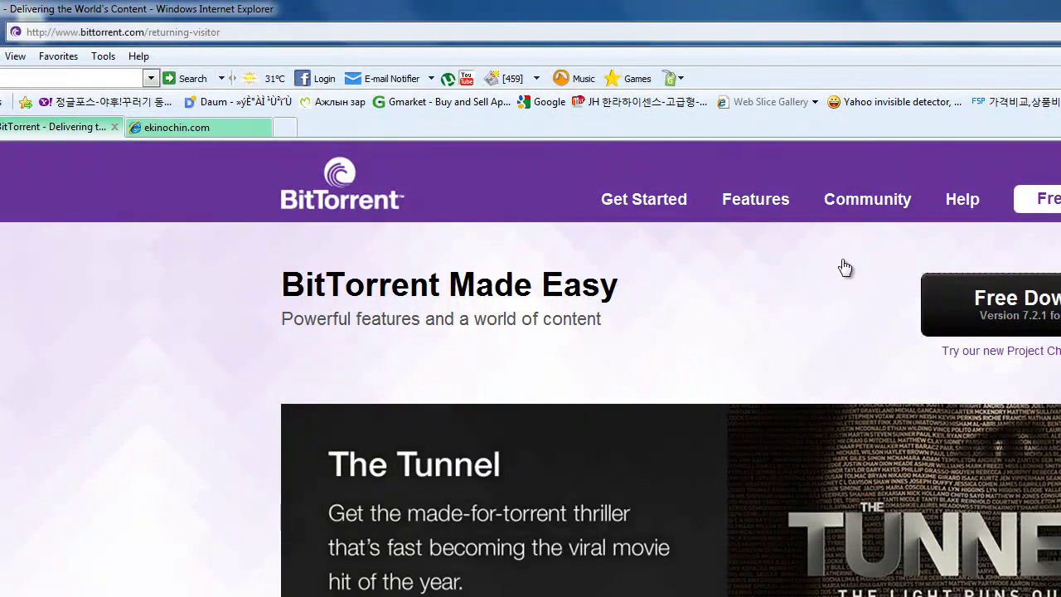
{"action": "left_click_drag", "start_coordinate": [439, 284], "coordinate": [285, 284]}
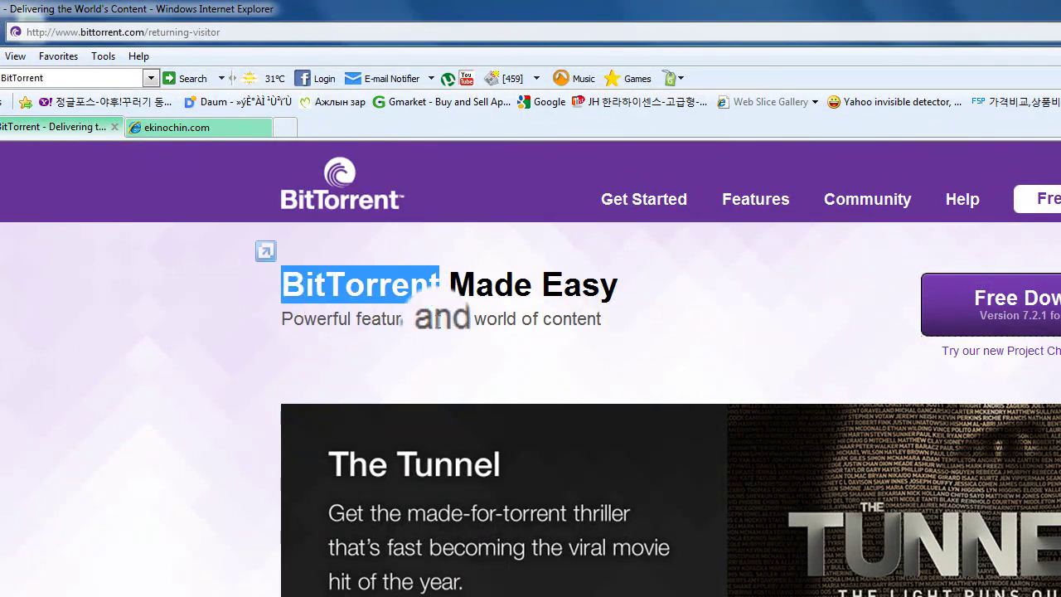
Load the site bittorrent.com in the current browser page
{"action": "left_click", "coordinate": [184, 33]}
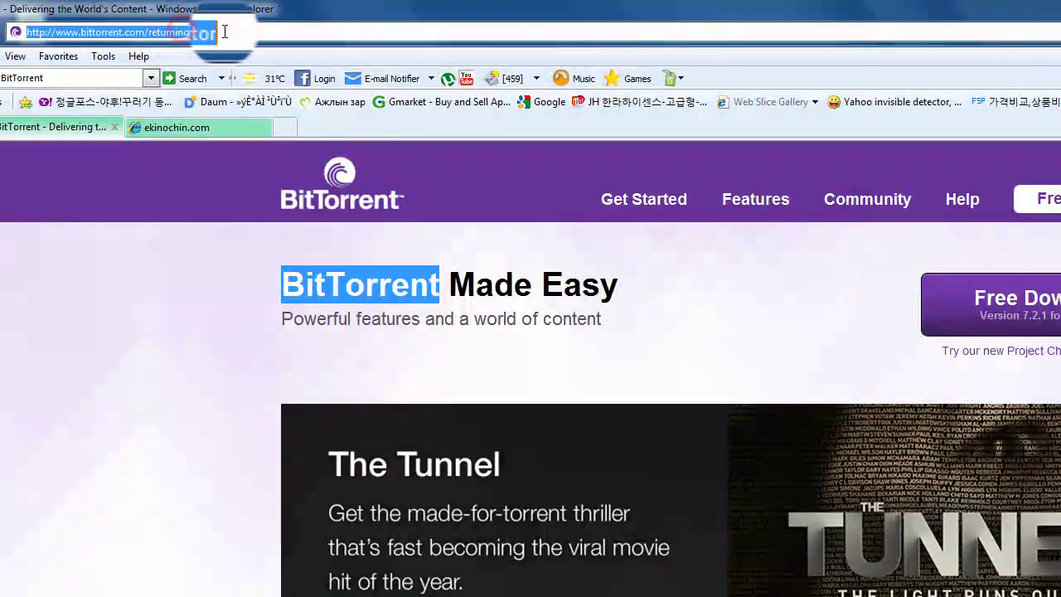
{"action": "type", "text": "bit"}
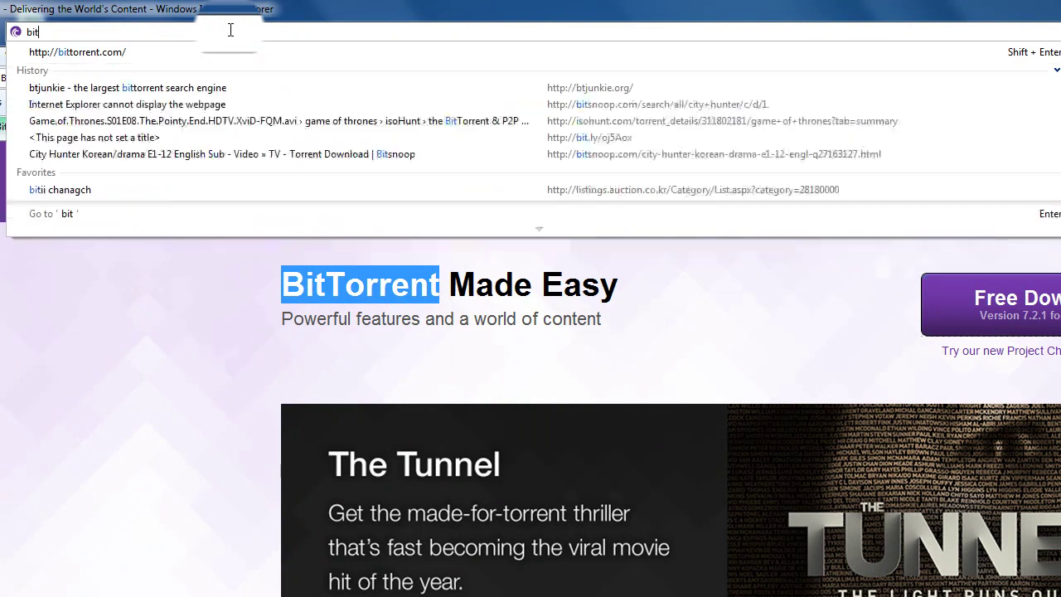
{"action": "type", "text": "t"}
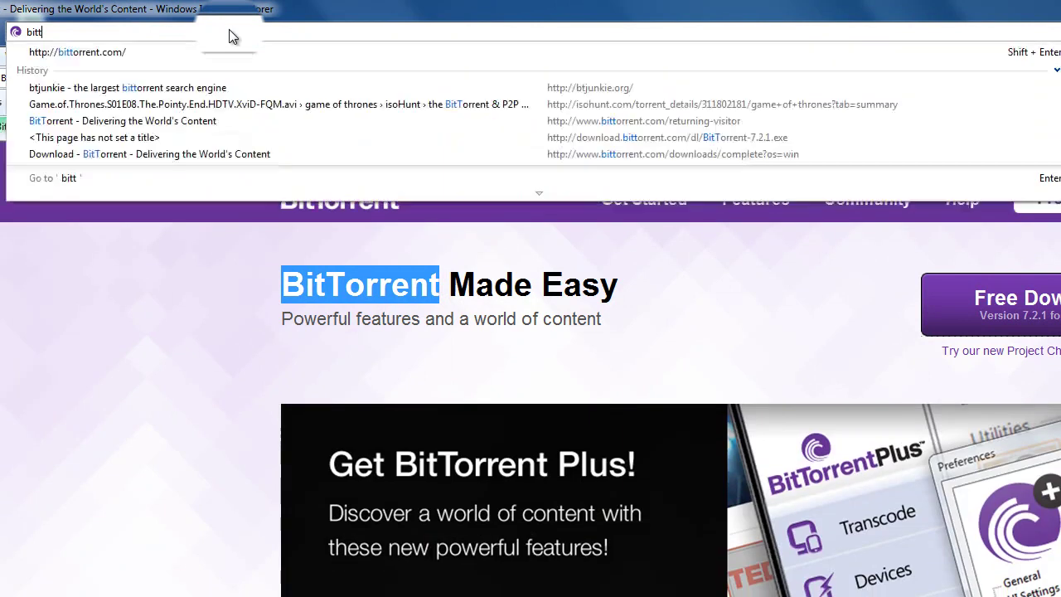
{"action": "type", "text": "ore"}
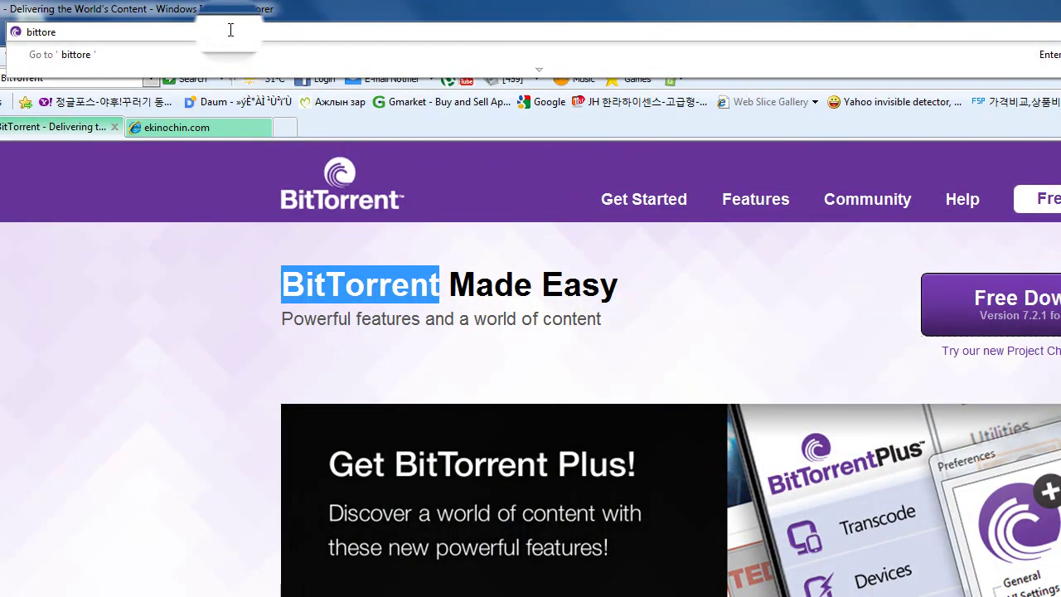
{"action": "key", "text": "BackSpace"}
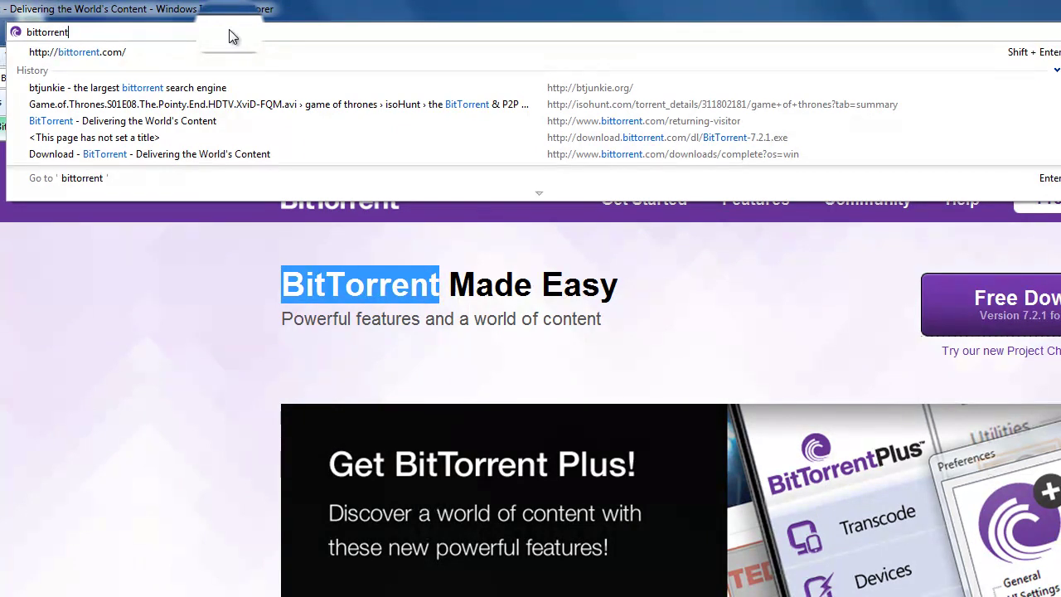
{"action": "type", "text": "rent.com"}
{"action": "key", "text": "Return"}
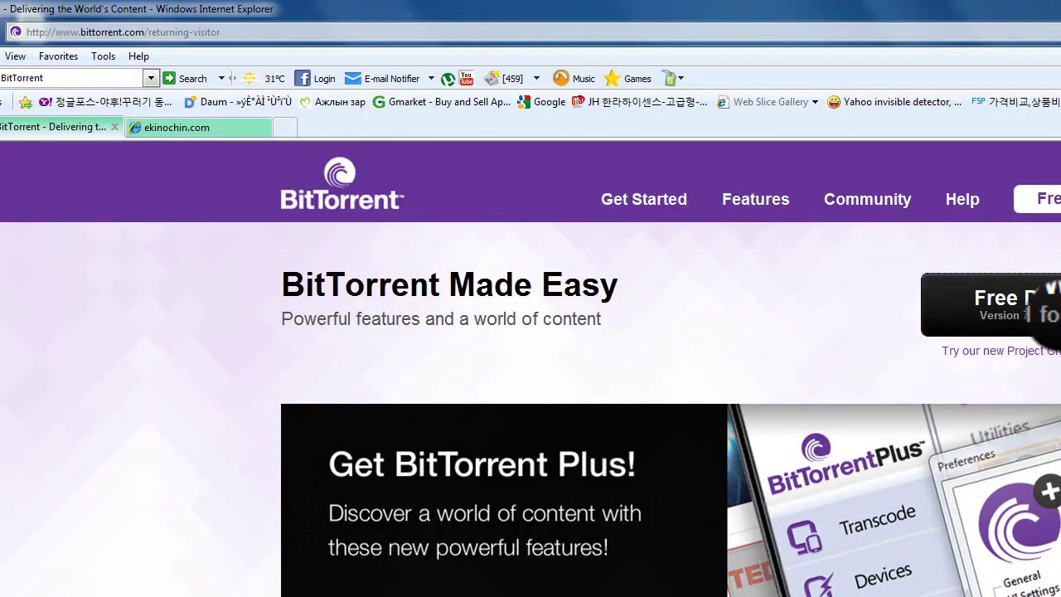
Start the free download of BitTorrent 7.2.1 for Windows and choose to run the BitTorrent-7.2.1.exe installer
{"action": "left_click", "coordinate": [977, 319]}
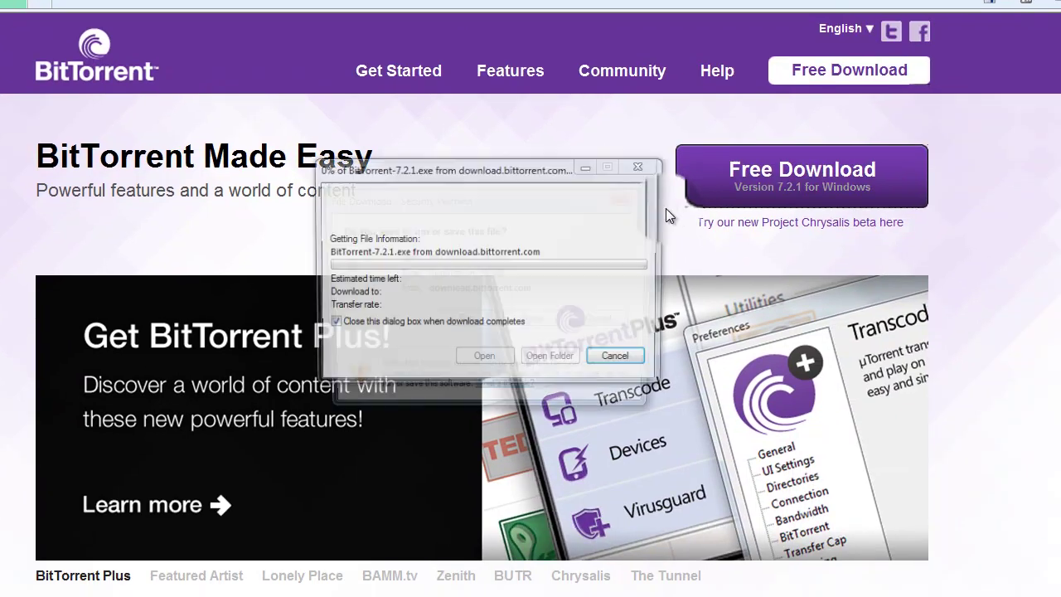
{"action": "left_click_drag", "start_coordinate": [449, 191], "coordinate": [386, 199]}
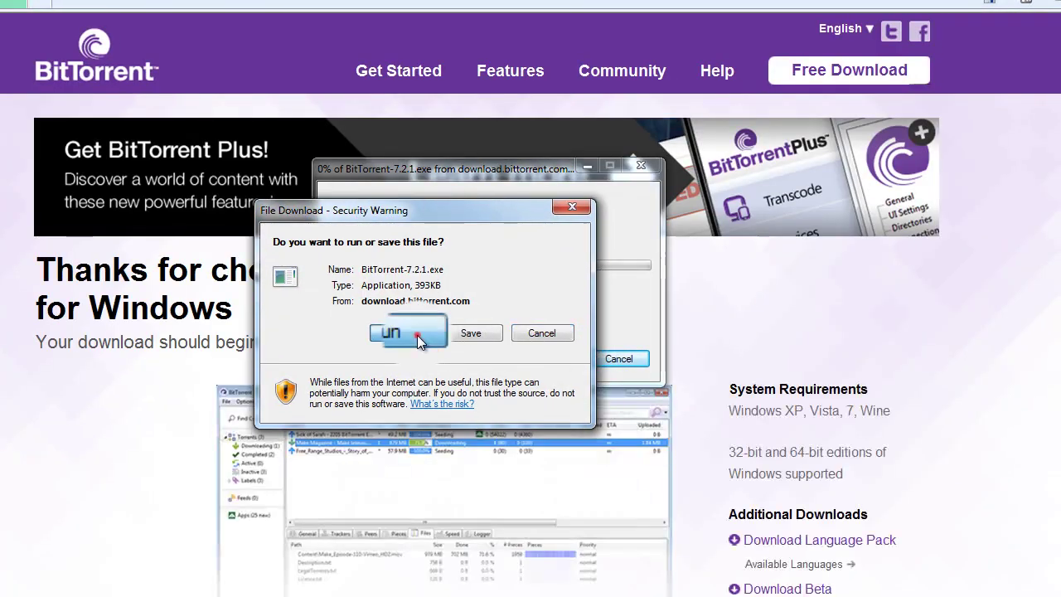
{"action": "left_click", "coordinate": [417, 335]}
{"action": "left_click", "coordinate": [559, 300]}
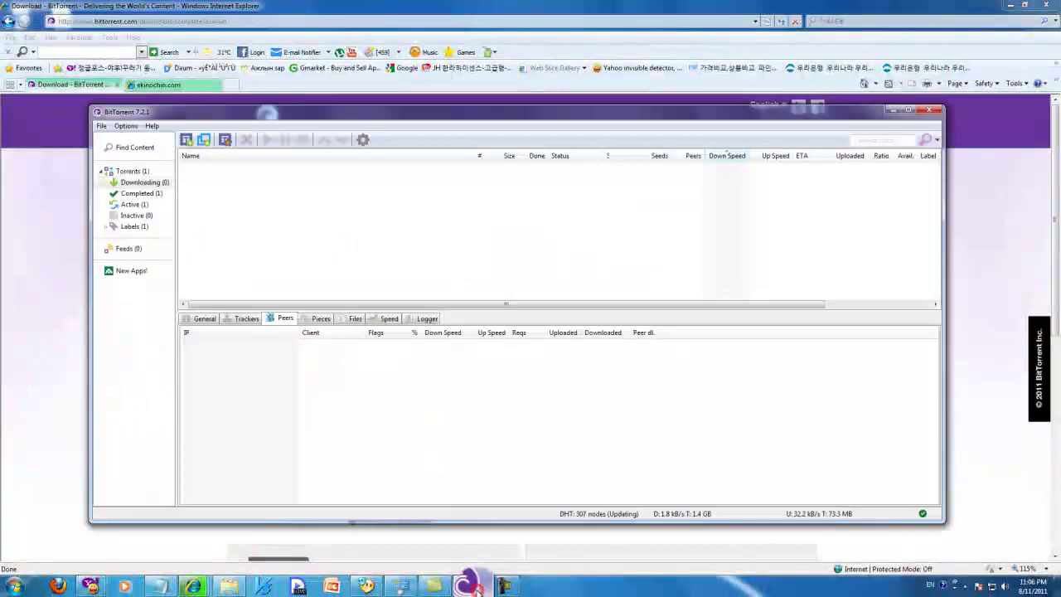
Switch to the running BitTorrent client, close it, and launch the program again
{"action": "left_click", "coordinate": [469, 584]}
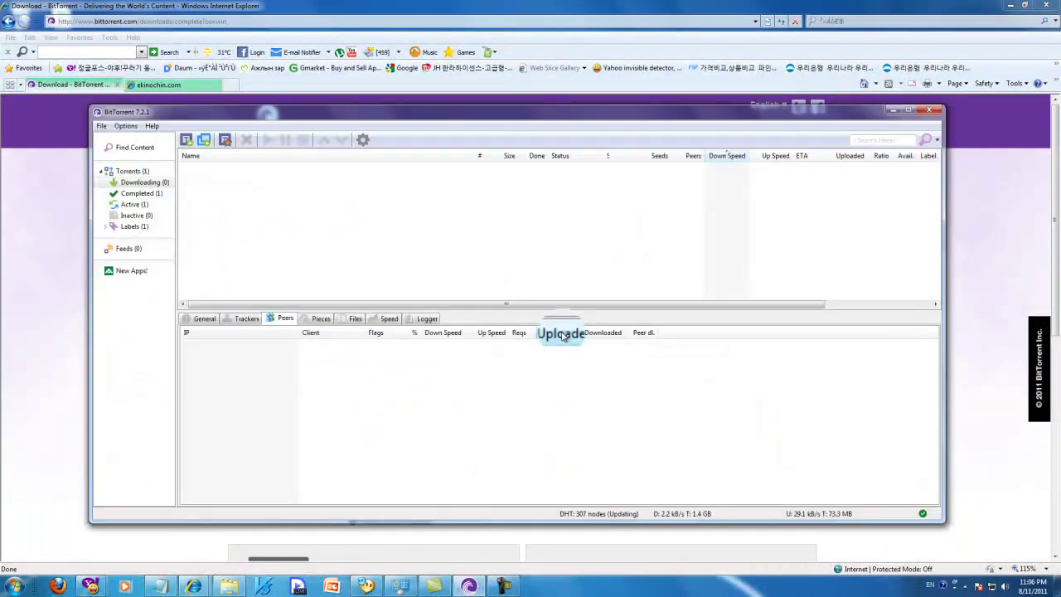
{"action": "left_click", "coordinate": [924, 112]}
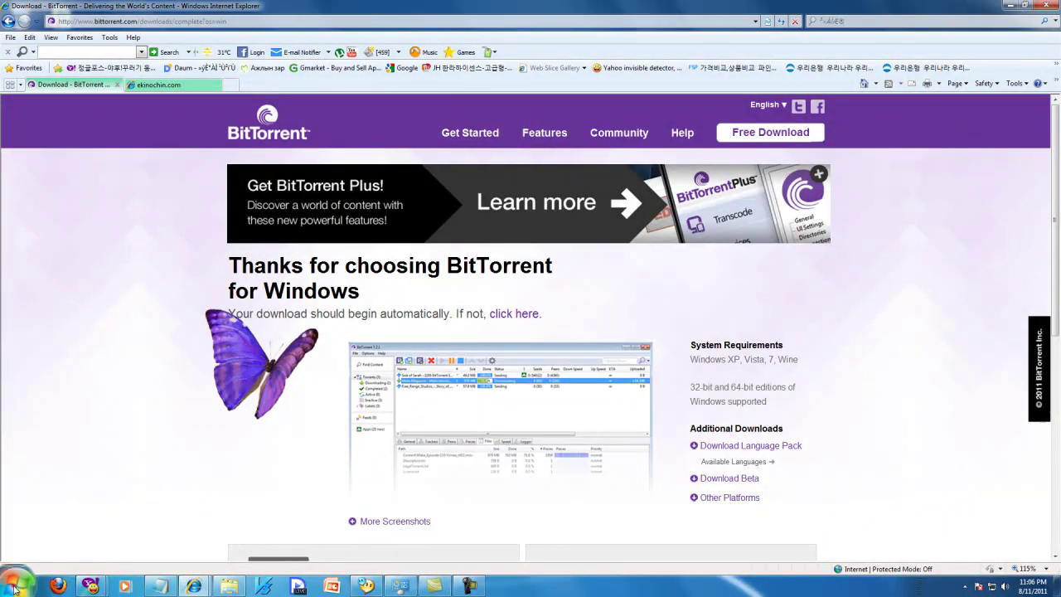
{"action": "left_click", "coordinate": [13, 585]}
{"action": "left_click", "coordinate": [291, 485]}
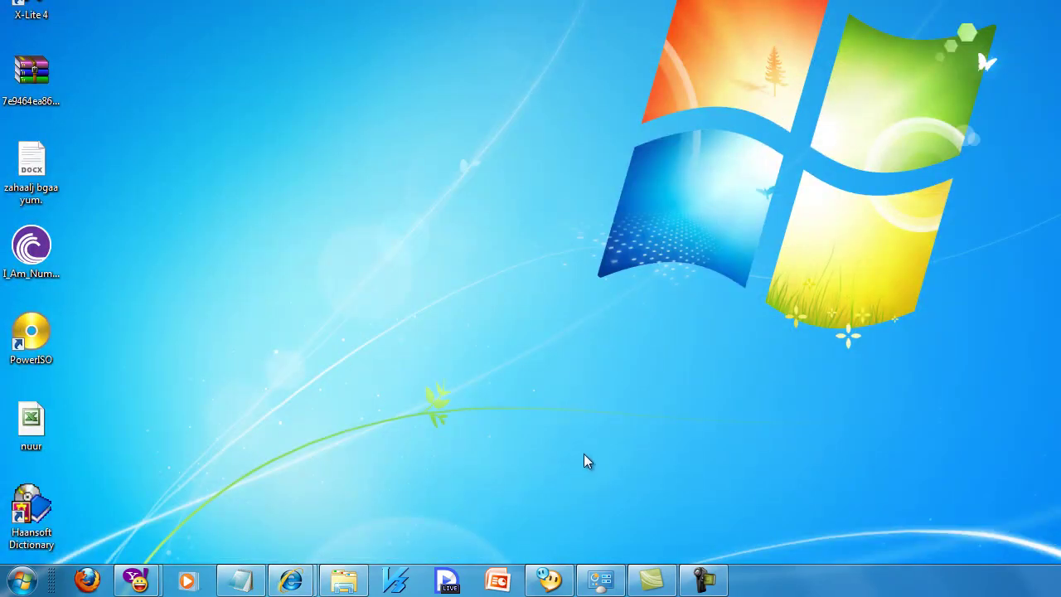
{"action": "left_click_drag", "start_coordinate": [462, 568], "coordinate": [300, 569]}
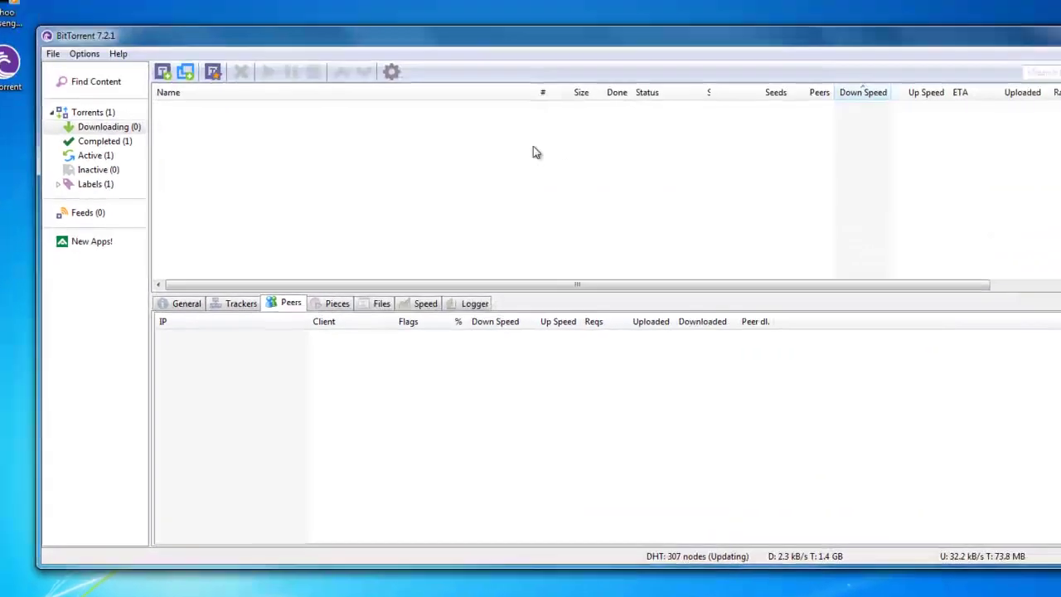
Reposition the BitTorrent window and view its completed torrents, returning to the downloading list
{"action": "left_click_drag", "start_coordinate": [390, 37], "coordinate": [383, 60]}
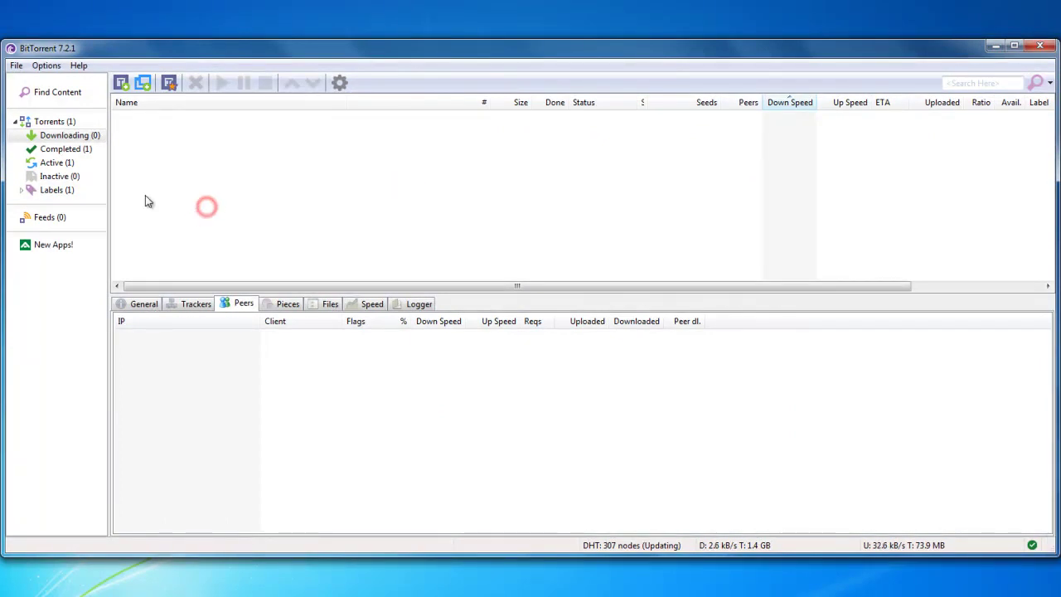
{"action": "left_click", "coordinate": [54, 148]}
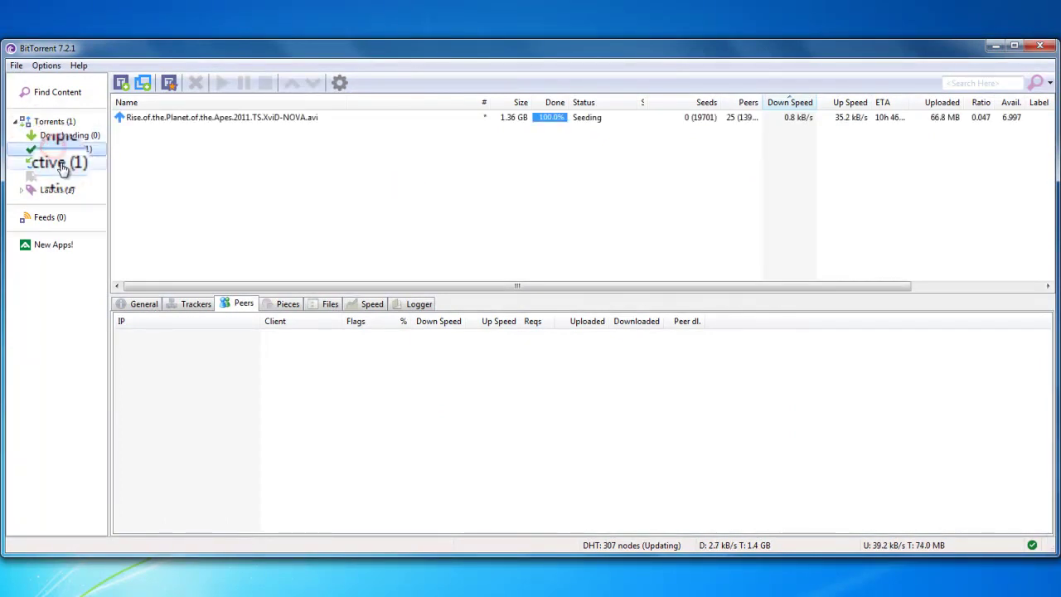
{"action": "left_click", "coordinate": [60, 136]}
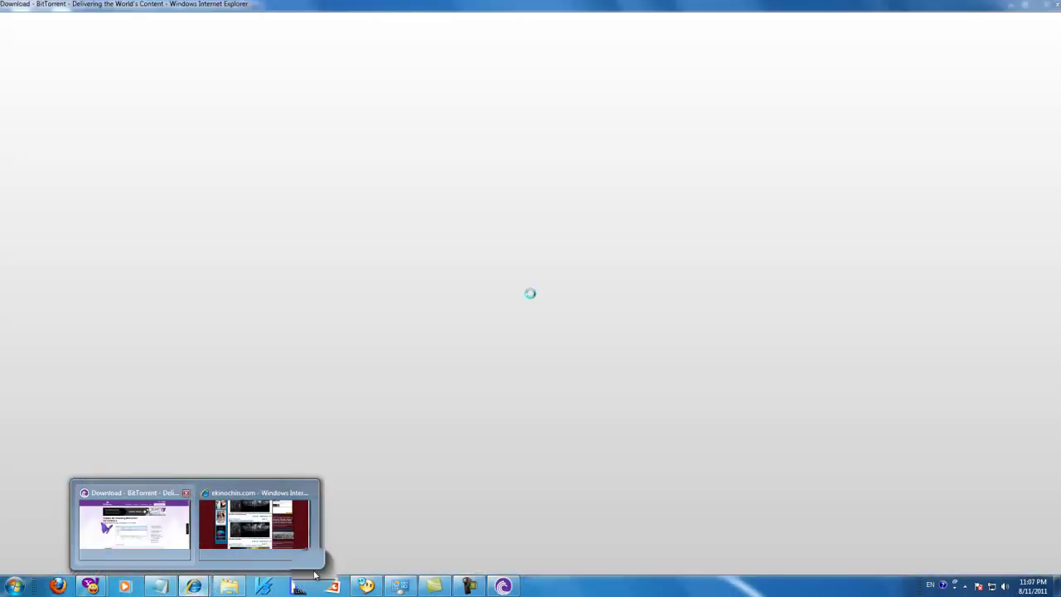
Open the Control Panel's list of installed programs for uninstalling or changing a program
{"action": "left_click", "coordinate": [396, 547]}
{"action": "left_click", "coordinate": [14, 586]}
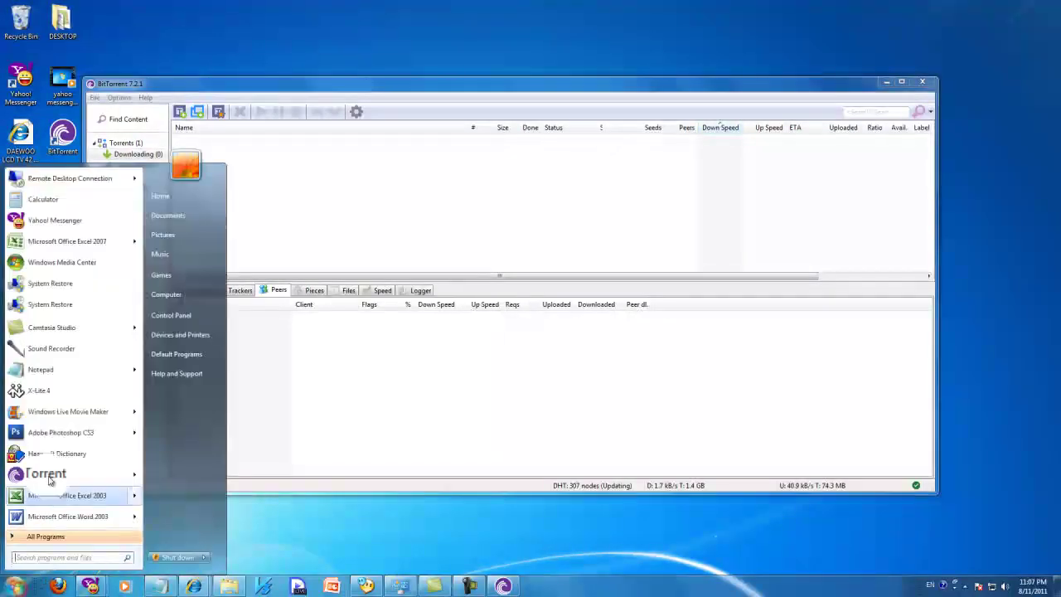
{"action": "left_click", "coordinate": [176, 315]}
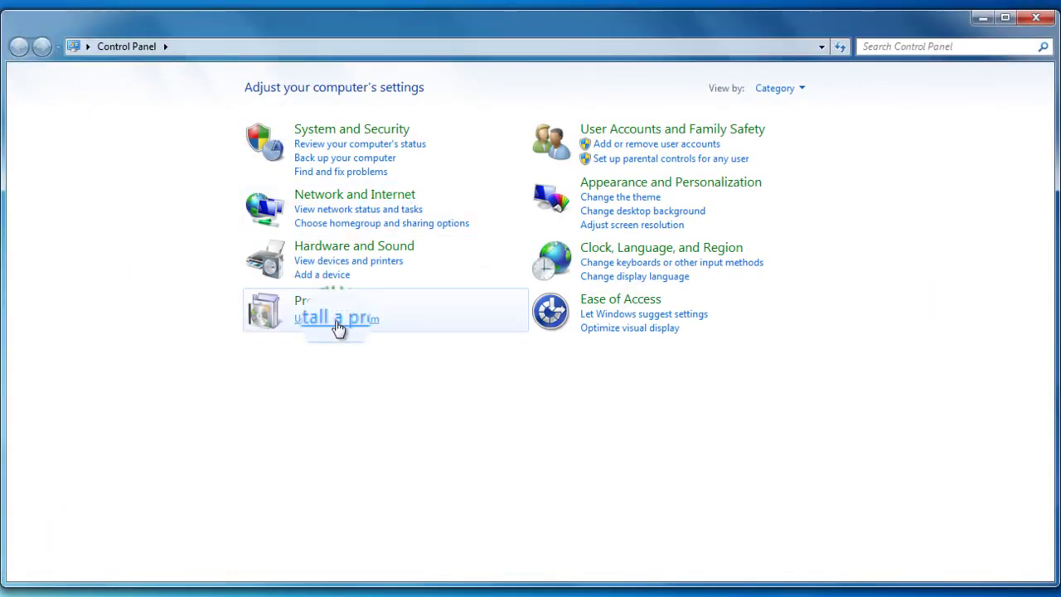
{"action": "left_click", "coordinate": [336, 318]}
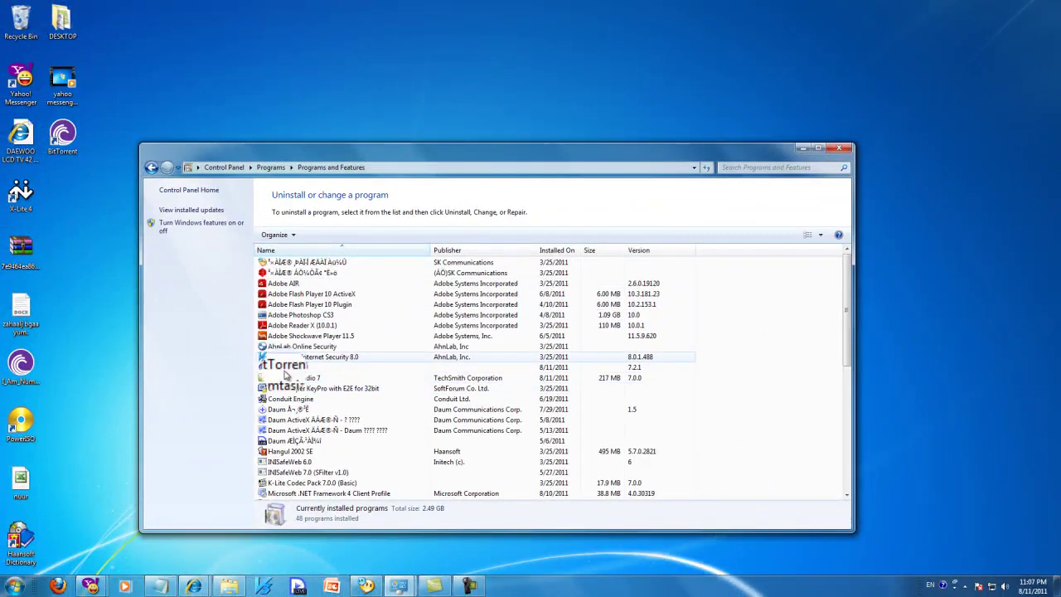
Uninstall BitTorrent from the list of installed programs and confirm its removal
{"action": "left_click", "coordinate": [280, 368]}
{"action": "right_click", "coordinate": [281, 369]}
{"action": "left_click", "coordinate": [304, 378]}
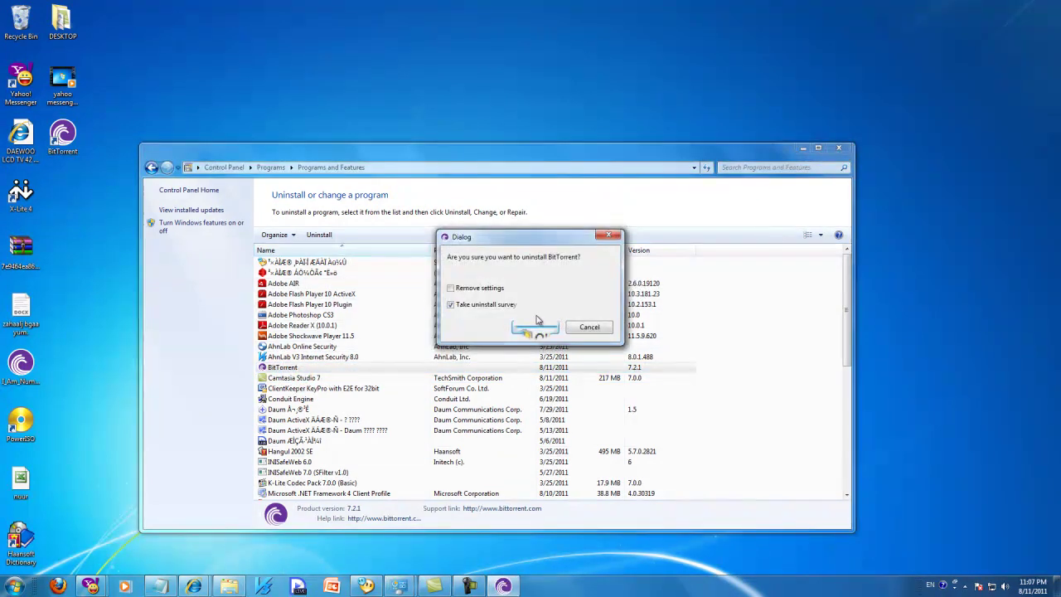
{"action": "left_click", "coordinate": [539, 328]}
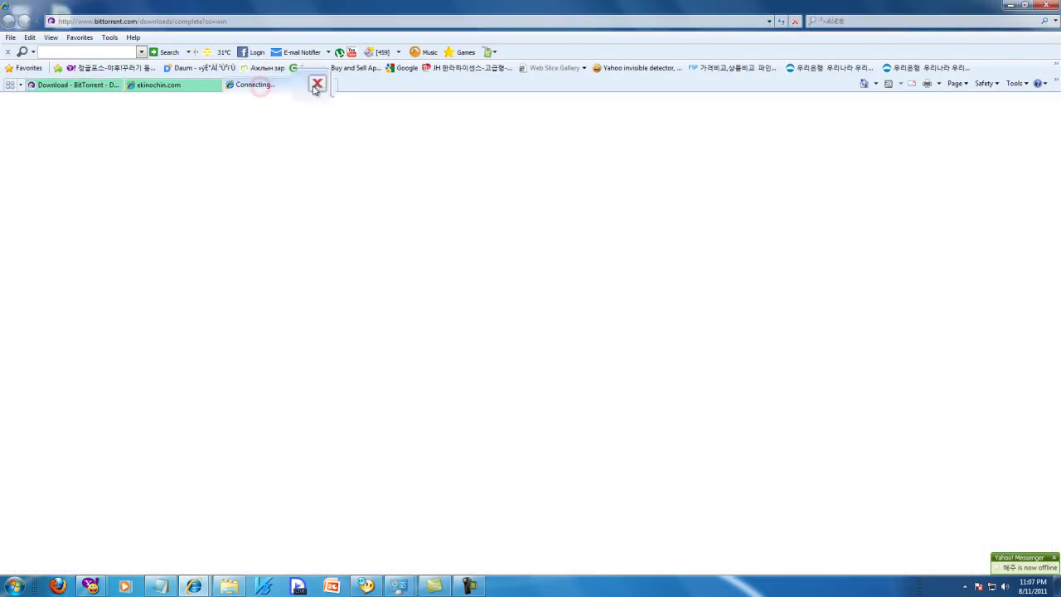
Close the newly opened uninstall page and load the bittorrent.com home page in the existing BitTorrent download tab
{"action": "left_click", "coordinate": [315, 83]}
{"action": "left_click", "coordinate": [93, 86]}
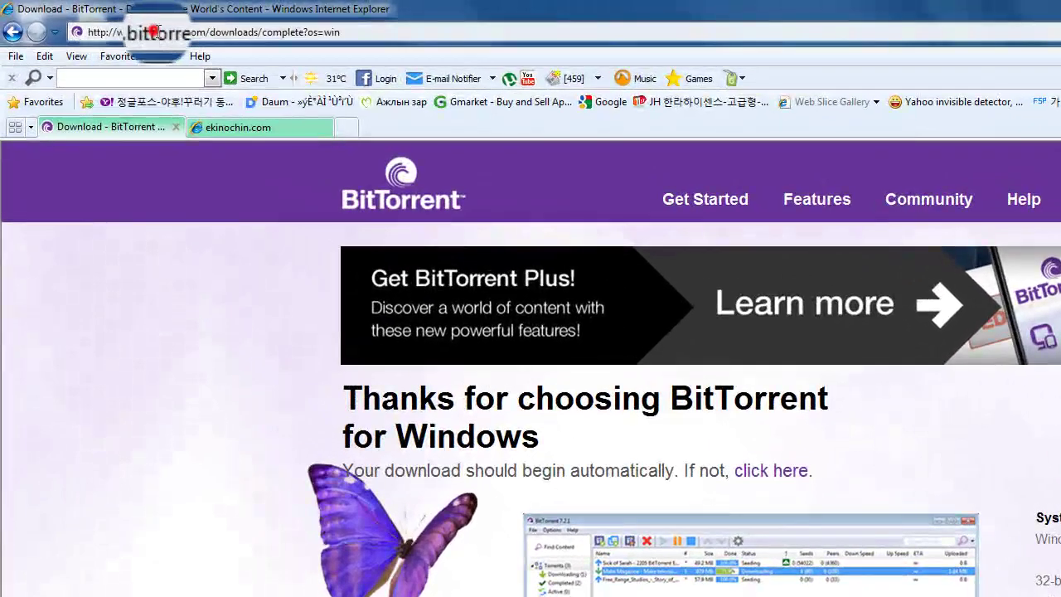
{"action": "left_click", "coordinate": [142, 21]}
{"action": "left_click_drag", "start_coordinate": [214, 31], "coordinate": [379, 32]}
{"action": "key", "text": "BackSpace"}
{"action": "key", "text": "Return"}
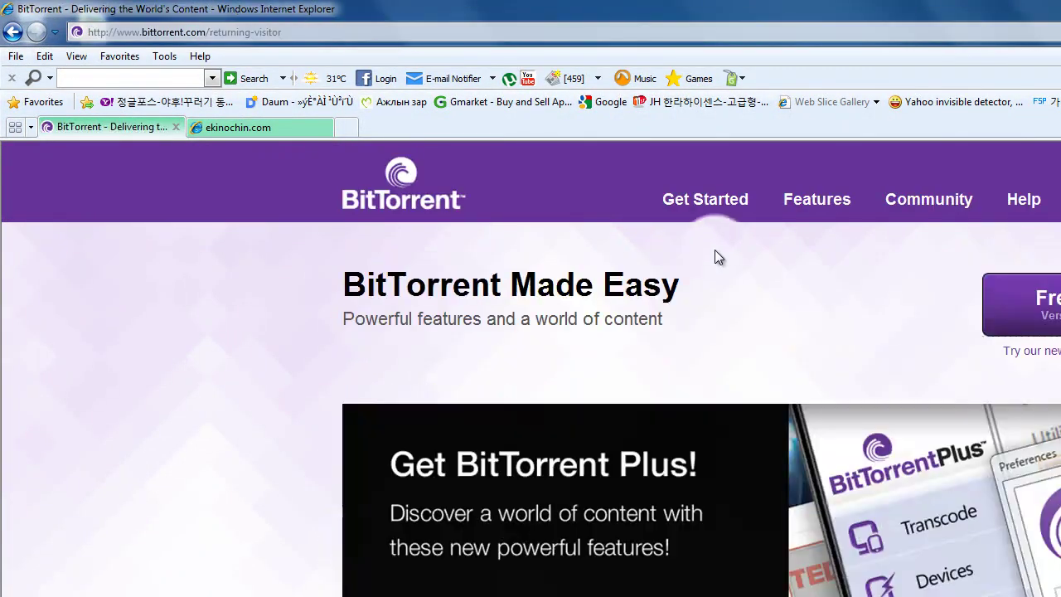
Start the free BitTorrent download for Windows, run BitTorrent-7.2.1.exe, and allow the software to run
{"action": "left_click", "coordinate": [999, 328]}
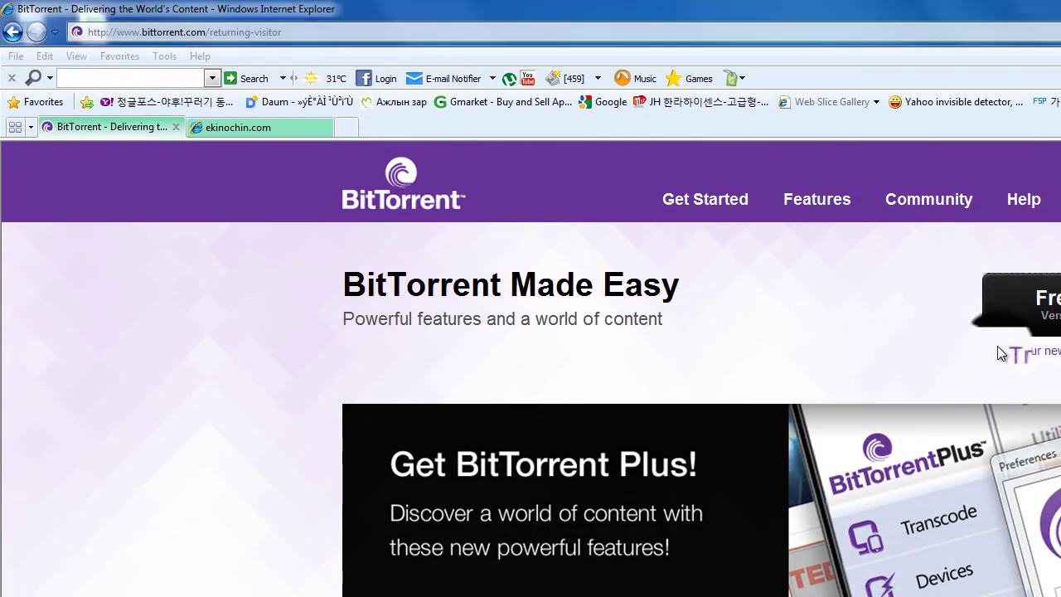
{"action": "left_click", "coordinate": [758, 449]}
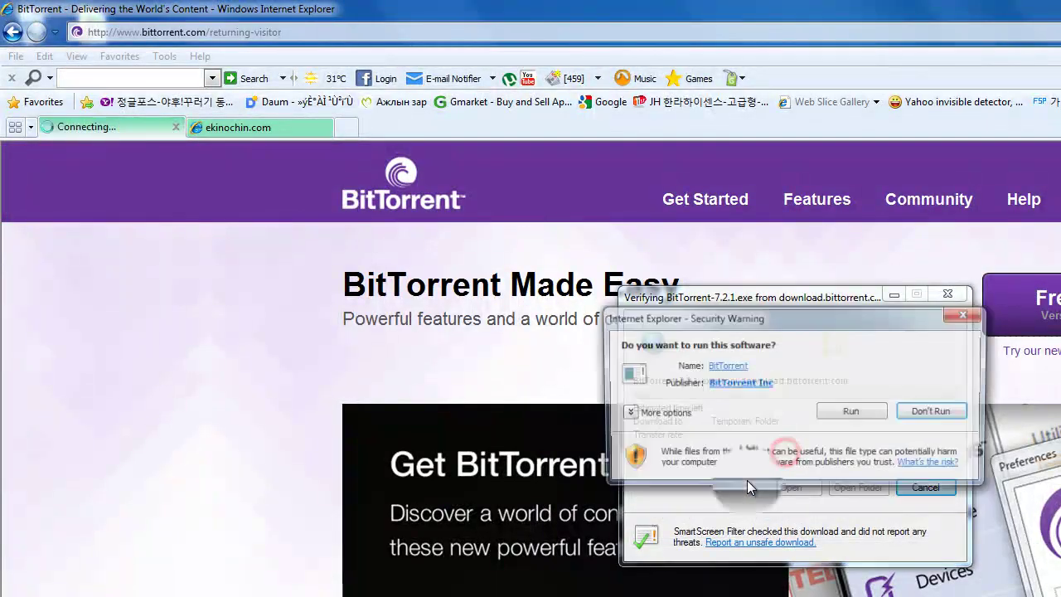
{"action": "left_click", "coordinate": [847, 415]}
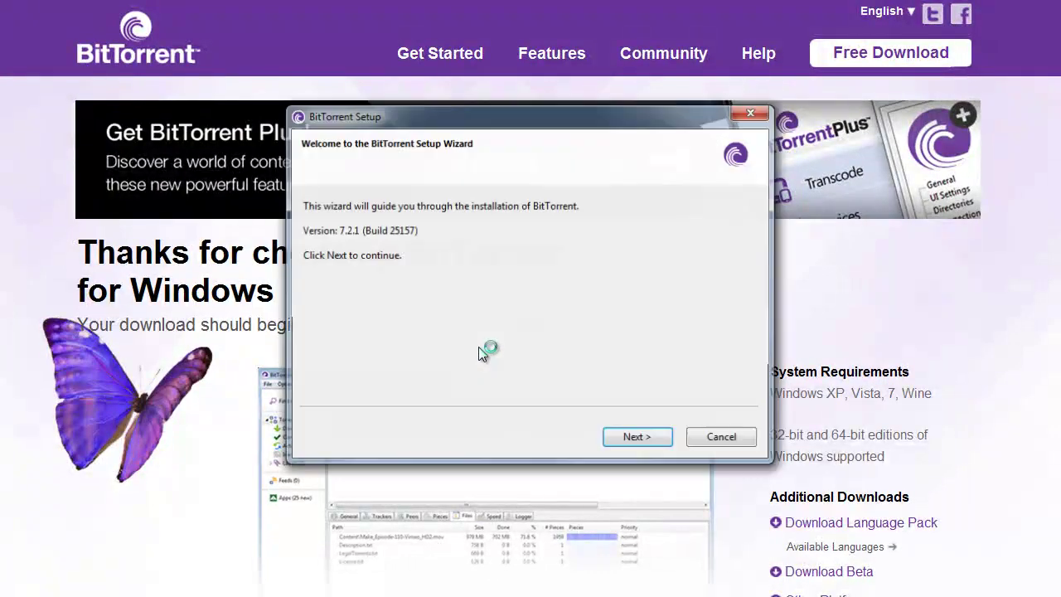
Proceed through the BitTorrent Setup wizard, keeping the install location C:\Program Files\BitTorrent, all shortcuts, and the free Captive book offer
{"action": "left_click", "coordinate": [643, 442]}
{"action": "left_click", "coordinate": [644, 442]}
{"action": "left_click", "coordinate": [643, 441]}
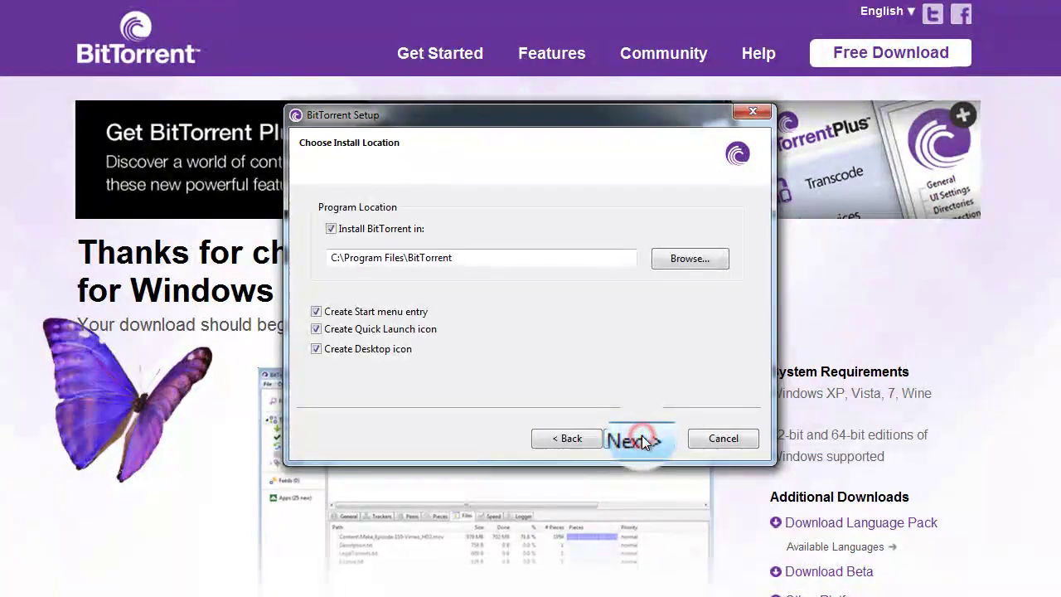
{"action": "left_click", "coordinate": [643, 441]}
{"action": "left_click", "coordinate": [643, 440]}
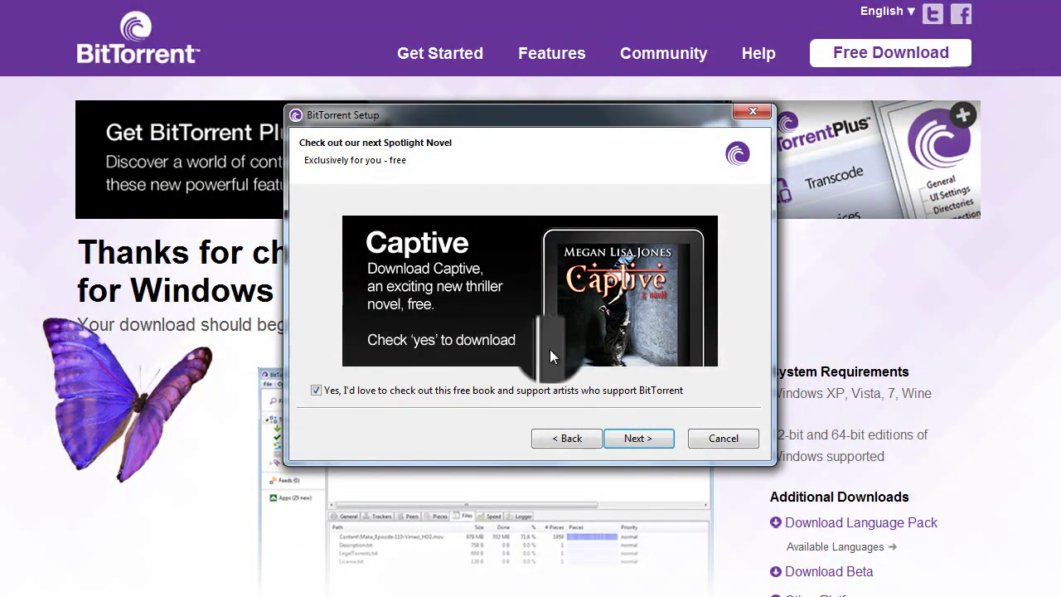
{"action": "left_click", "coordinate": [635, 439]}
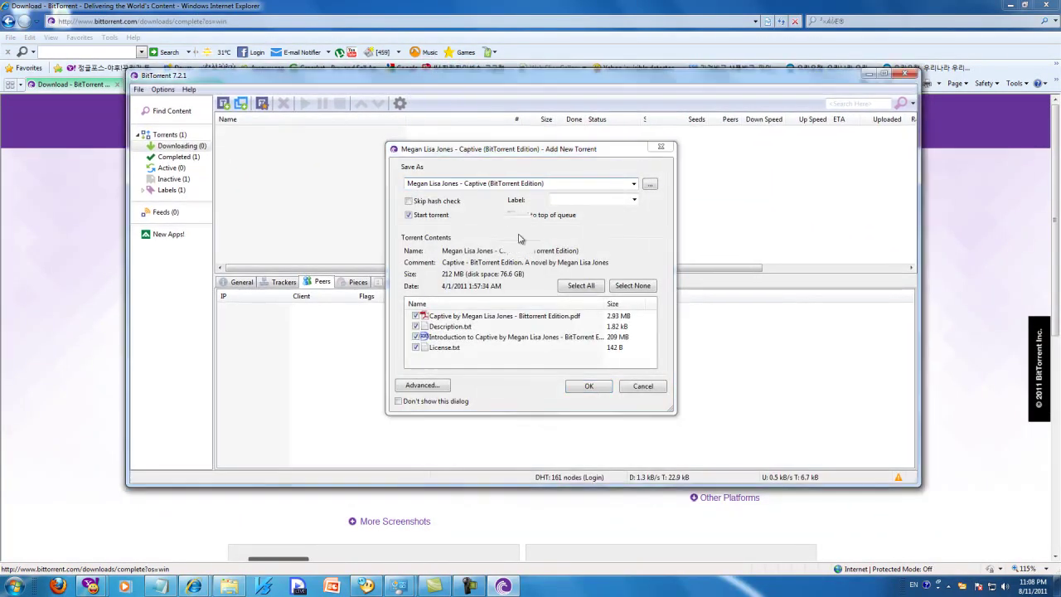
Cancel adding the Captive (BitTorrent Edition) torrent and close the BitTorrent window
{"action": "left_click", "coordinate": [640, 385]}
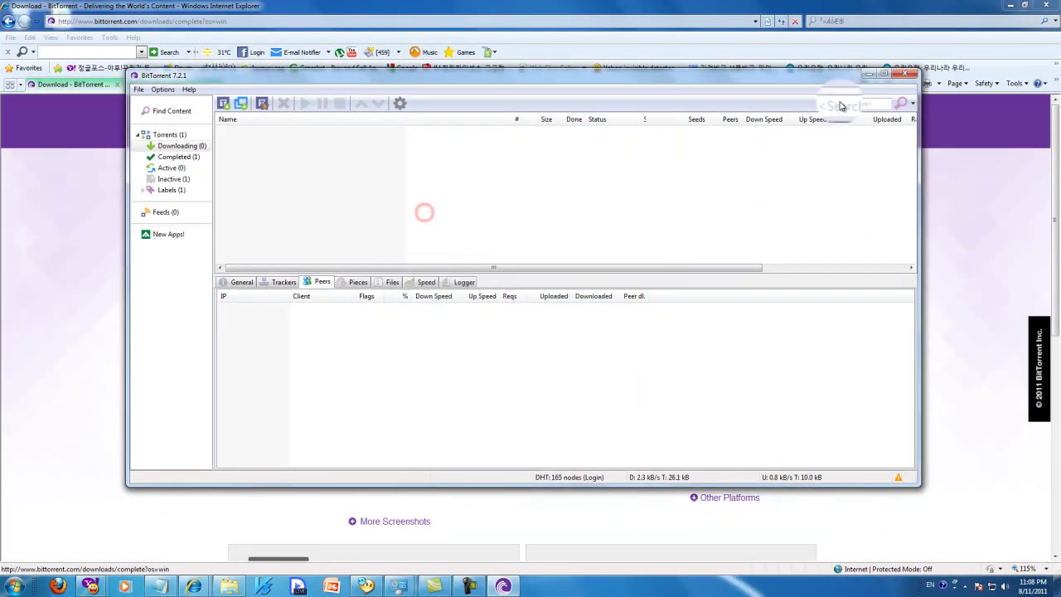
{"action": "left_click", "coordinate": [910, 75]}
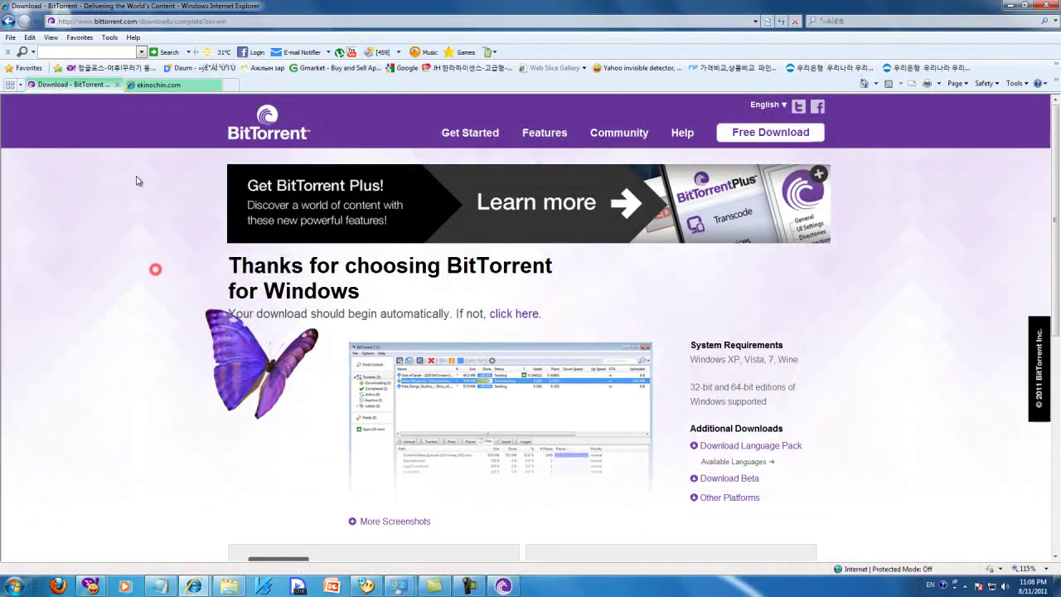
Search Google for "btjunkie" in a new tab and open the BTJunkie Search result
{"action": "left_click", "coordinate": [166, 86]}
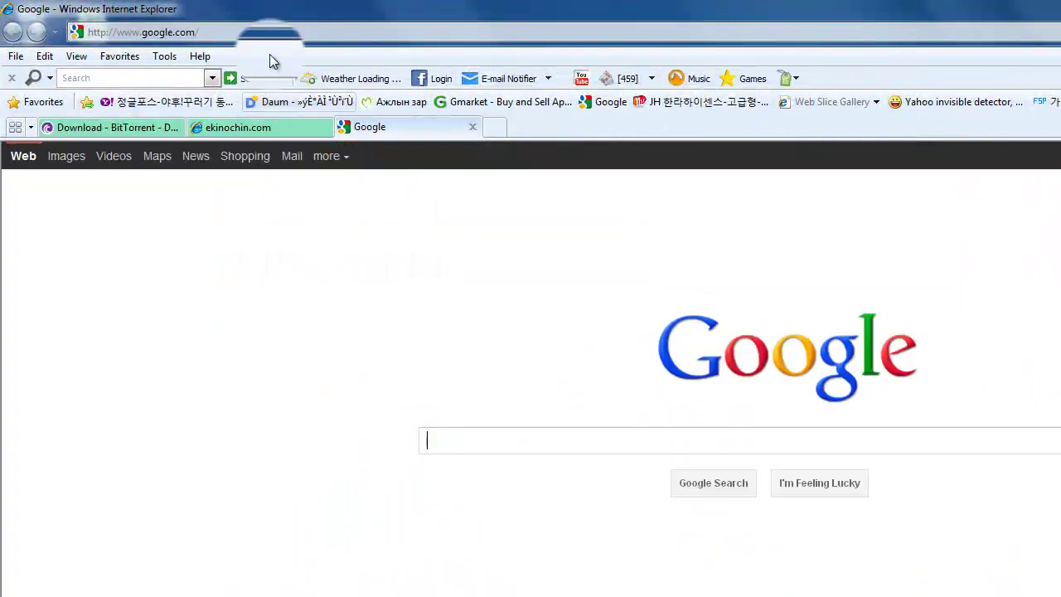
{"action": "left_click", "coordinate": [255, 31]}
{"action": "left_click", "coordinate": [447, 445]}
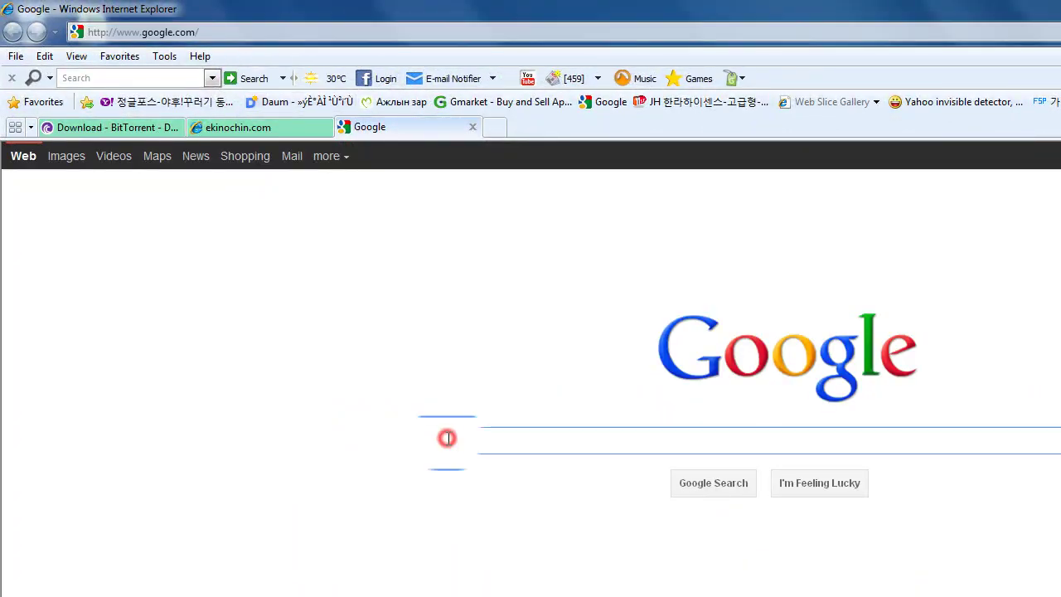
{"action": "type", "text": "bt"}
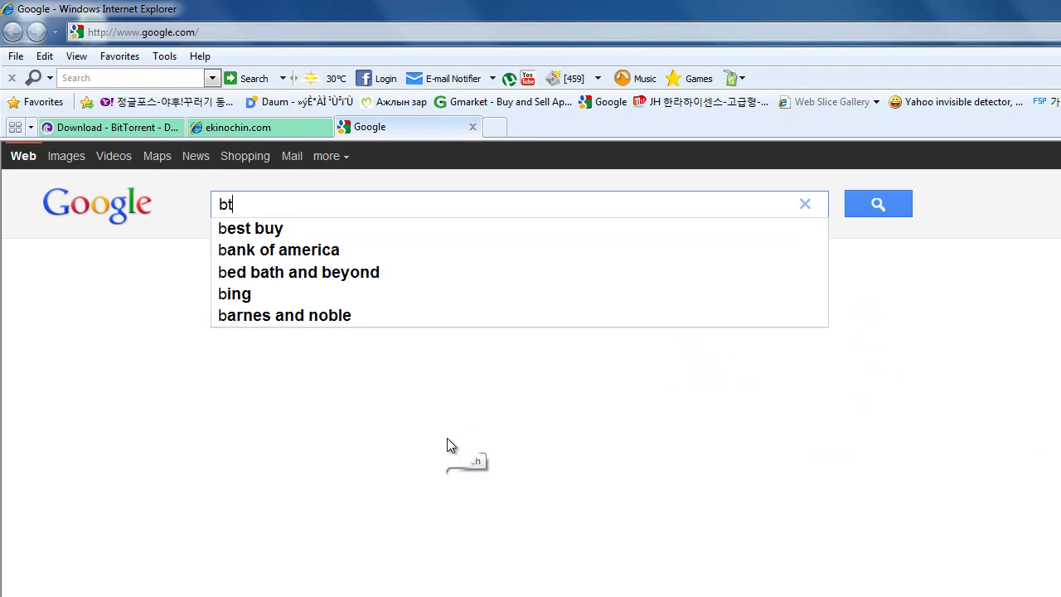
{"action": "type", "text": "ju"}
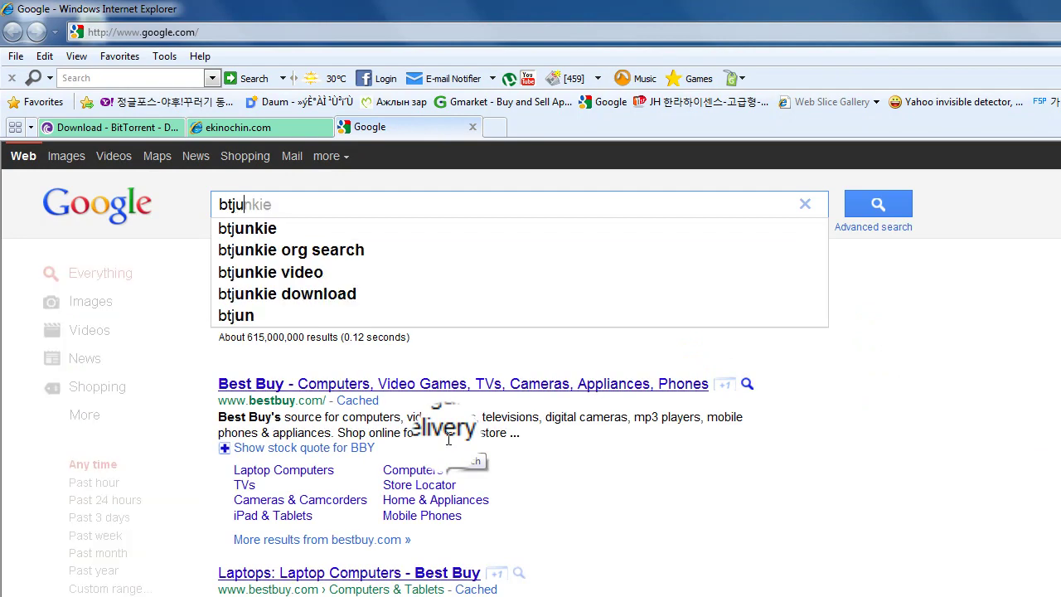
{"action": "type", "text": "nkie"}
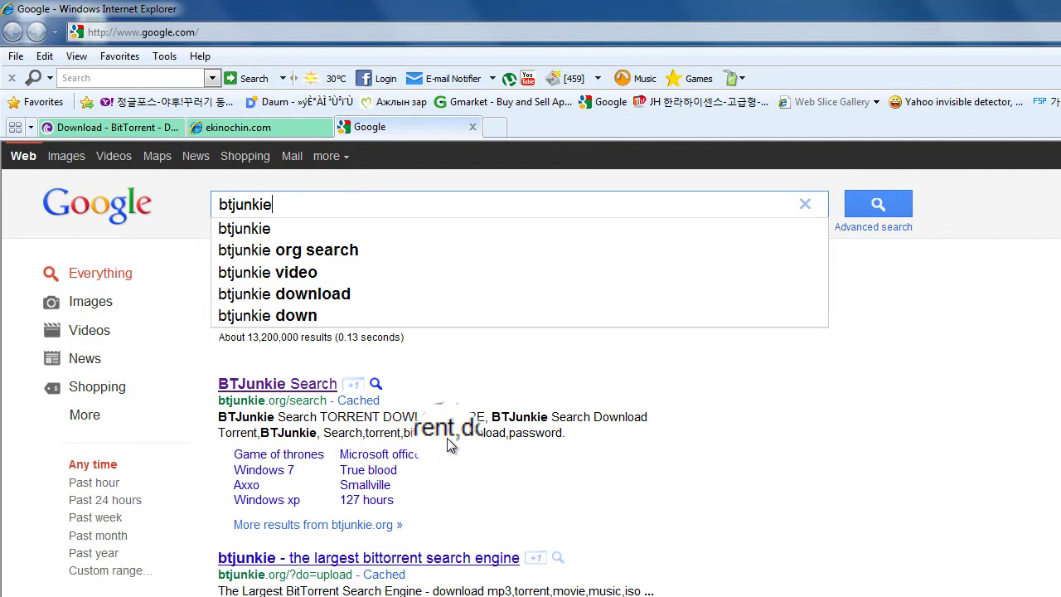
{"action": "key", "text": "Return"}
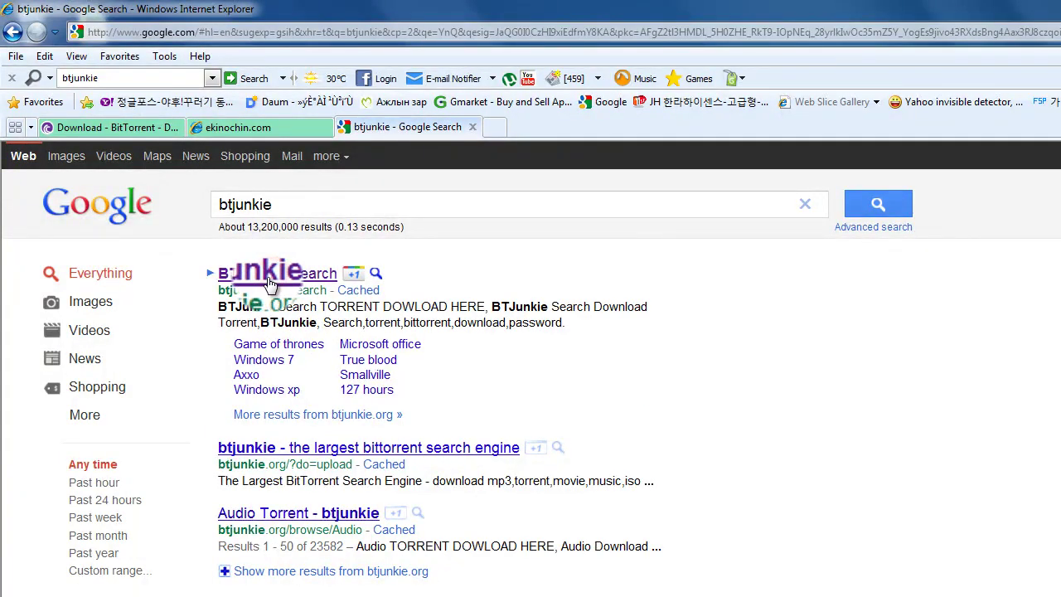
{"action": "left_click", "coordinate": [289, 280]}
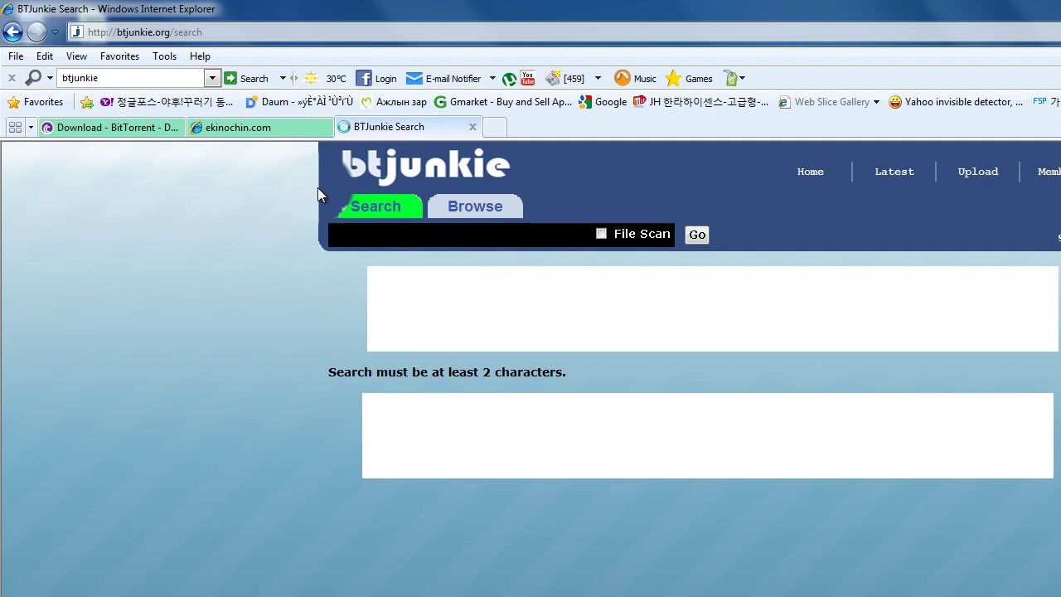
Search the btjunkie site for "avatar"
{"action": "left_click", "coordinate": [353, 237]}
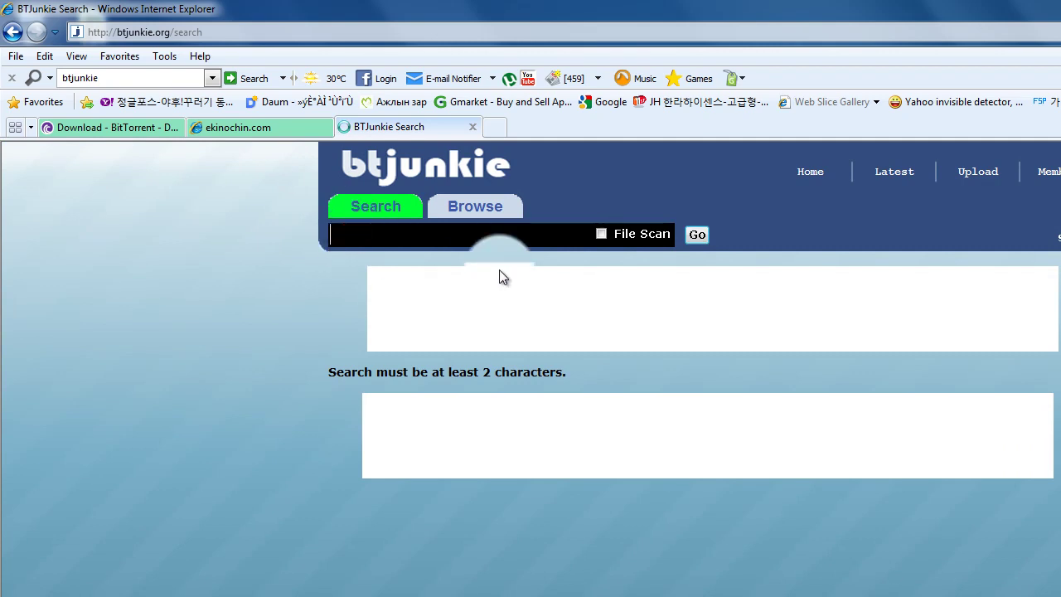
{"action": "type", "text": "avar"}
{"action": "key", "text": "BackSpace"}
{"action": "type", "text": "tar"}
{"action": "key", "text": "Return"}
Open Google in another new tab and look through the movie listings on the ekinochin.com tab
{"action": "left_click", "coordinate": [492, 129]}
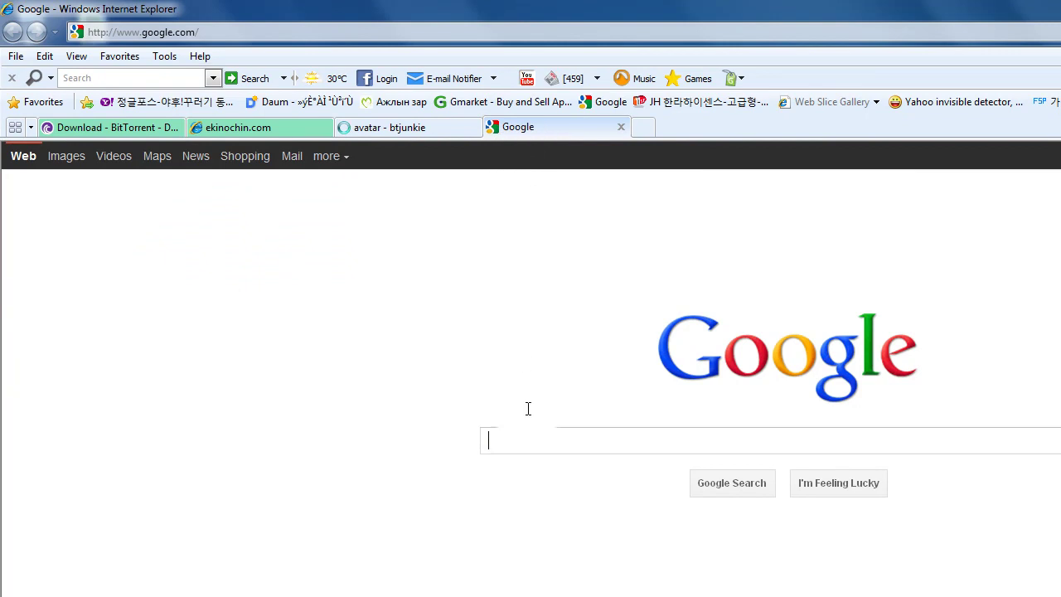
{"action": "left_click", "coordinate": [515, 446]}
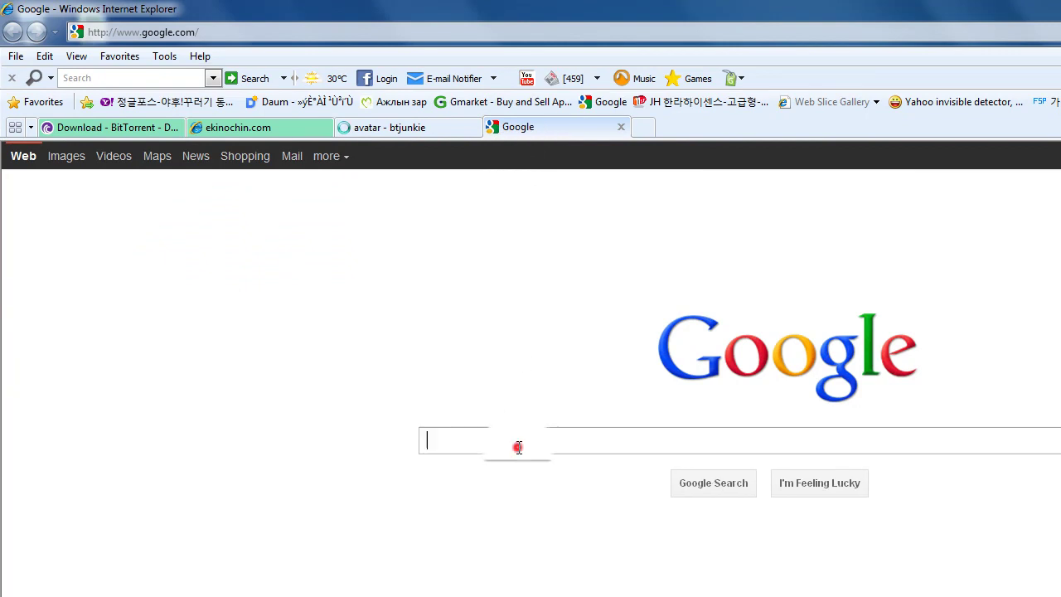
{"action": "left_click", "coordinate": [220, 127]}
{"action": "scroll", "coordinate": [568, 400], "scroll_direction": "down", "scroll_amount": 10}
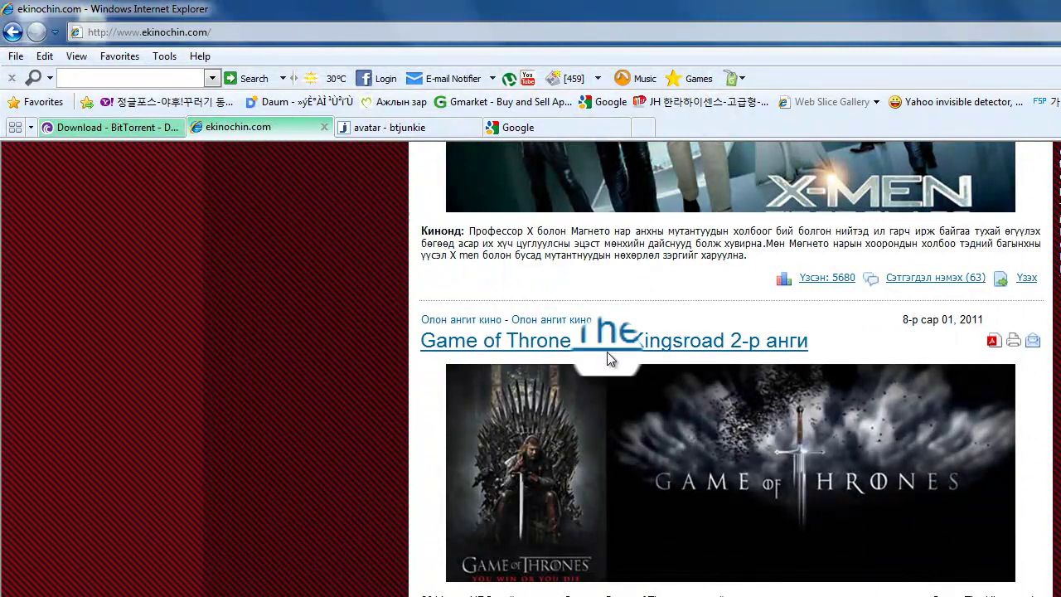
{"action": "scroll", "coordinate": [555, 373], "scroll_direction": "up", "scroll_amount": 15}
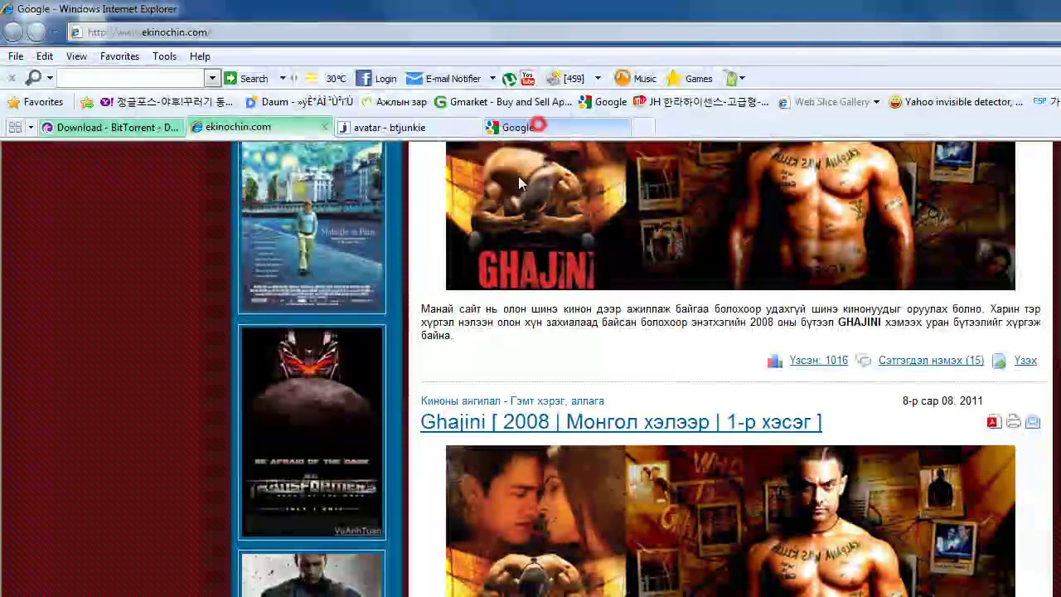
Search Google for "let me in torrent" and close that results tab
{"action": "left_click", "coordinate": [534, 130]}
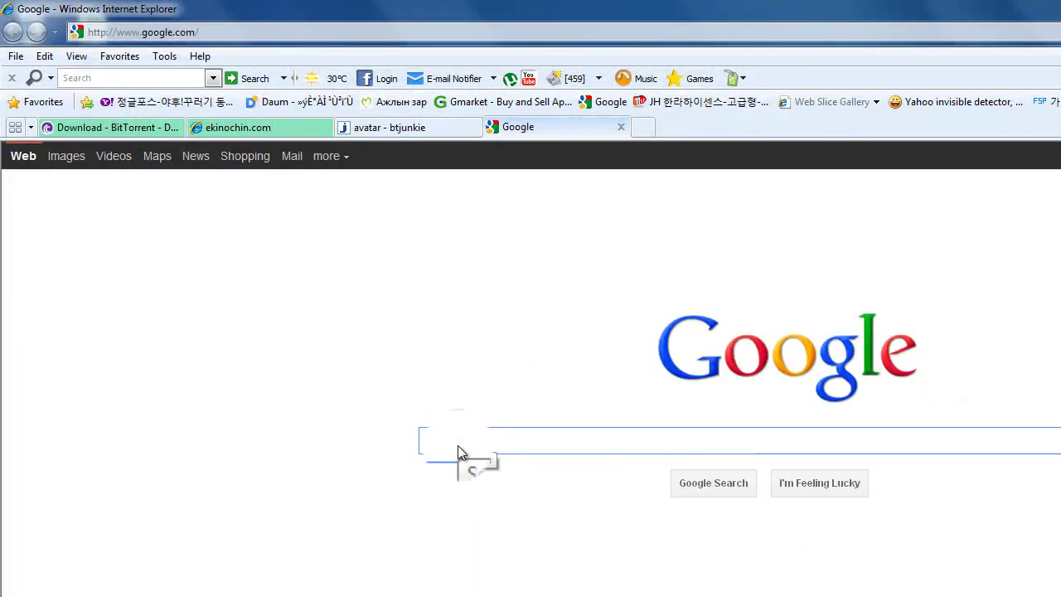
{"action": "type", "text": "let me in "}
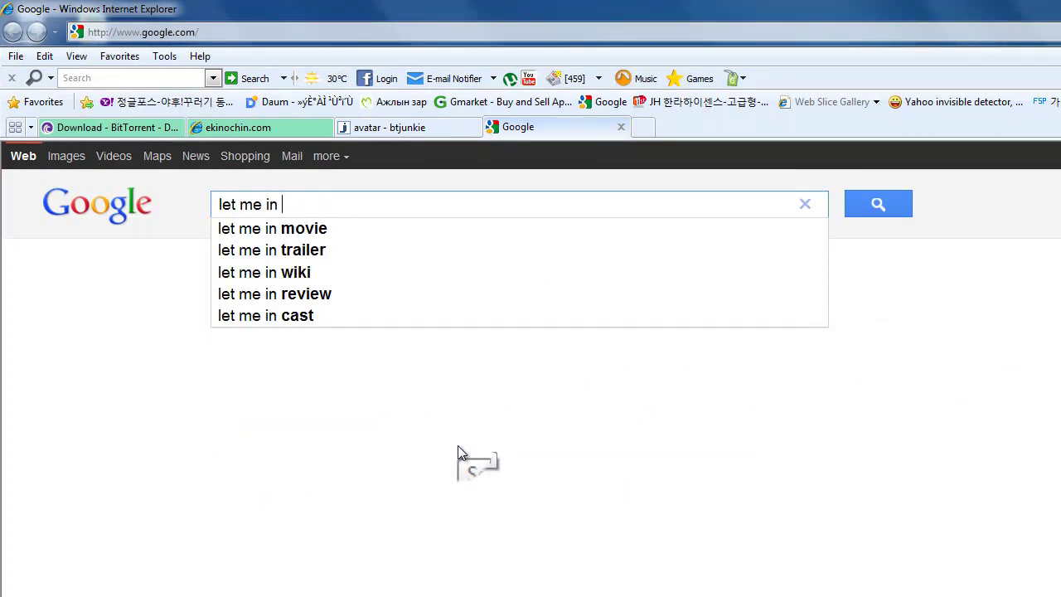
{"action": "type", "text": "torrent"}
{"action": "key", "text": "Return"}
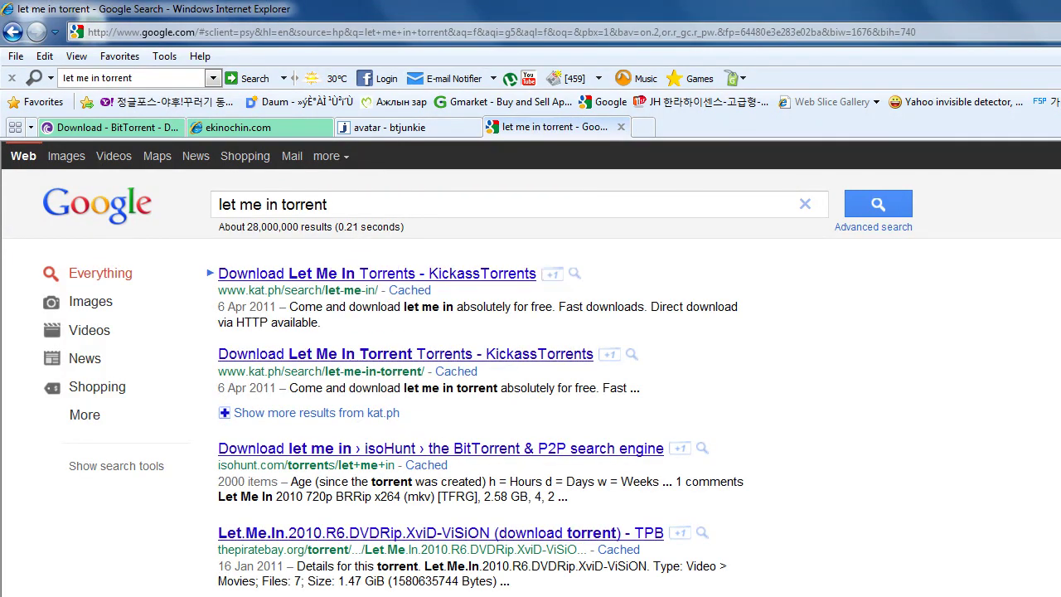
{"action": "left_click", "coordinate": [621, 126]}
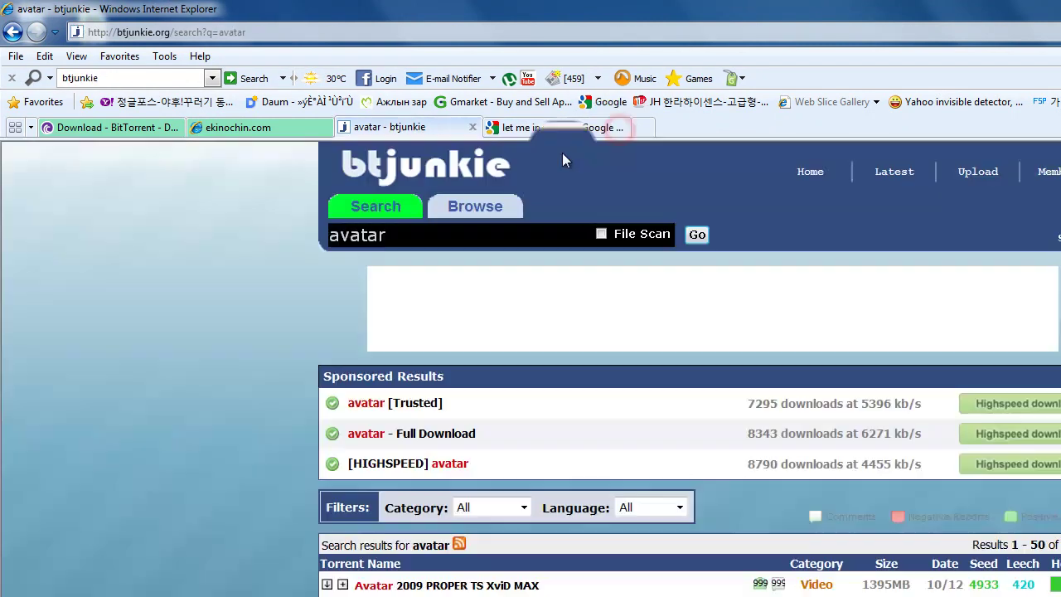
Look through the avatar torrents listed in the btjunkie search results
{"action": "left_click", "coordinate": [423, 244]}
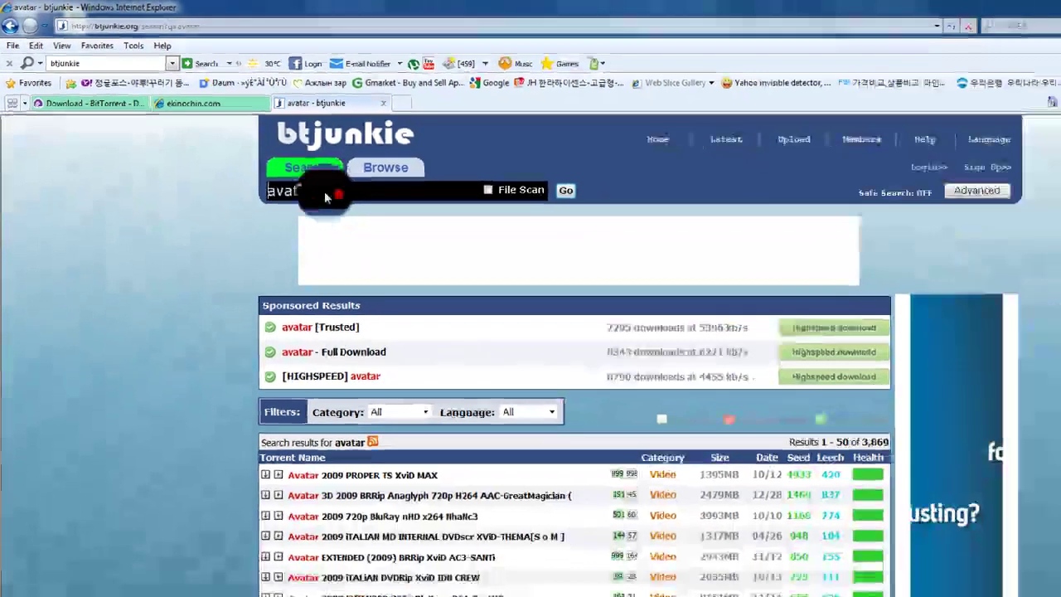
{"action": "left_click", "coordinate": [265, 315]}
{"action": "scroll", "coordinate": [274, 323], "scroll_direction": "down", "scroll_amount": 2}
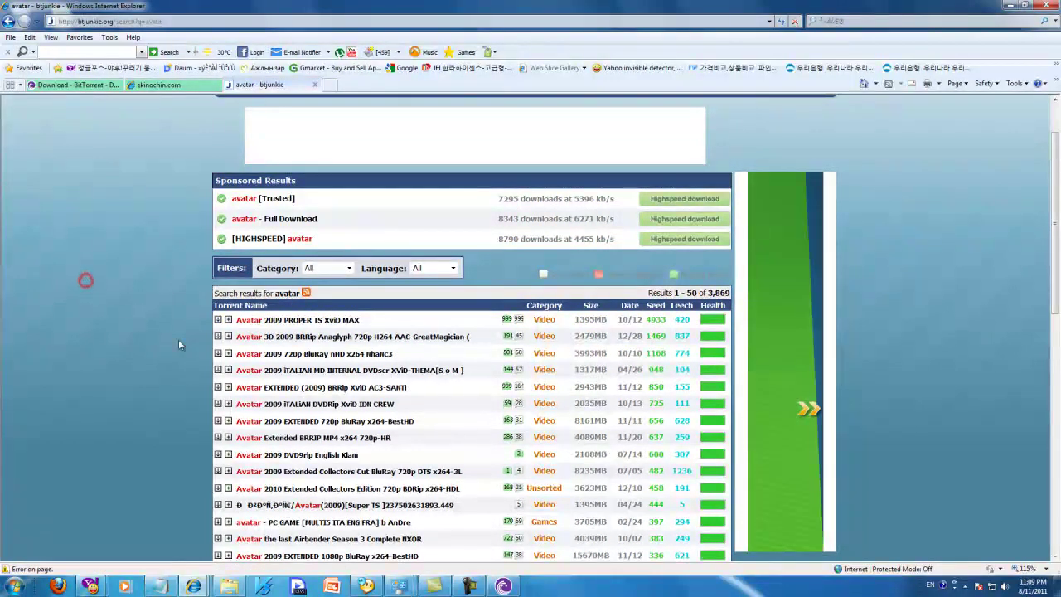
{"action": "scroll", "coordinate": [199, 290], "scroll_direction": "up", "scroll_amount": 1}
Search btjunkie for "apes of planet" in place of the avatar query
{"action": "left_click", "coordinate": [266, 156]}
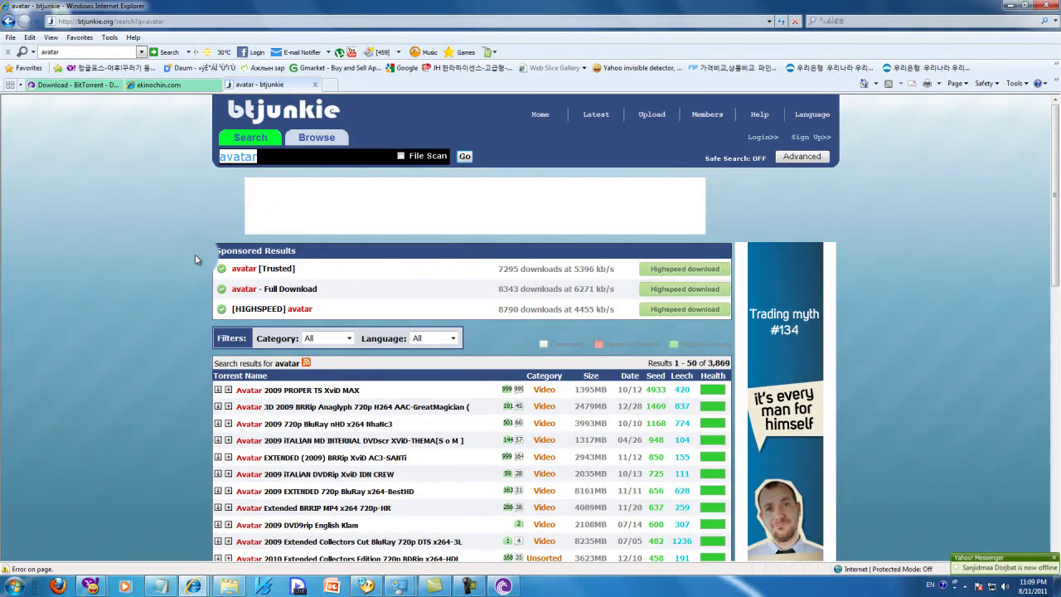
{"action": "type", "text": "ape"}
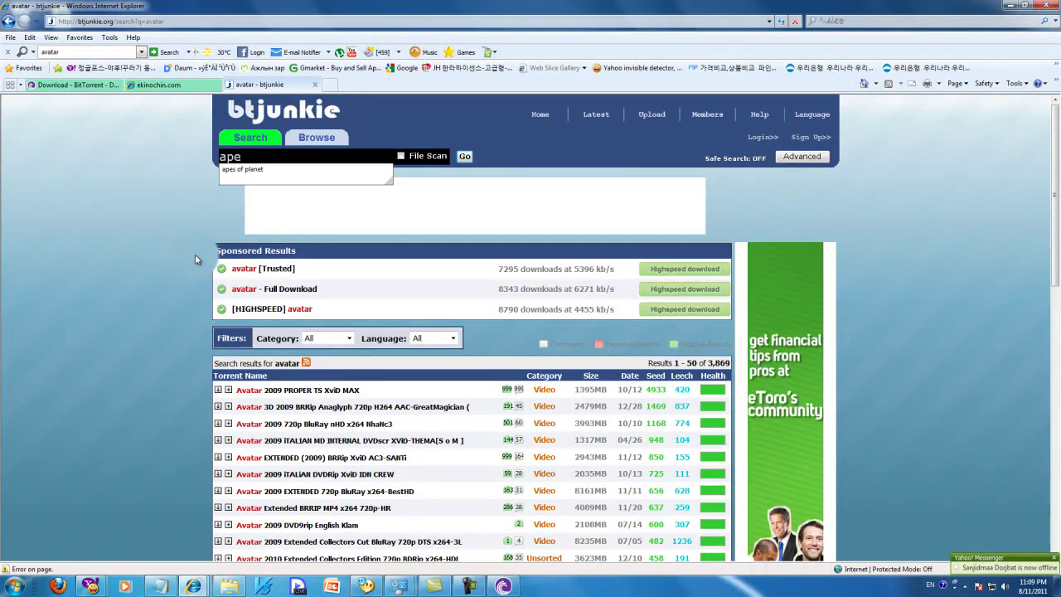
{"action": "key", "text": "Down"}
{"action": "key", "text": "Return"}
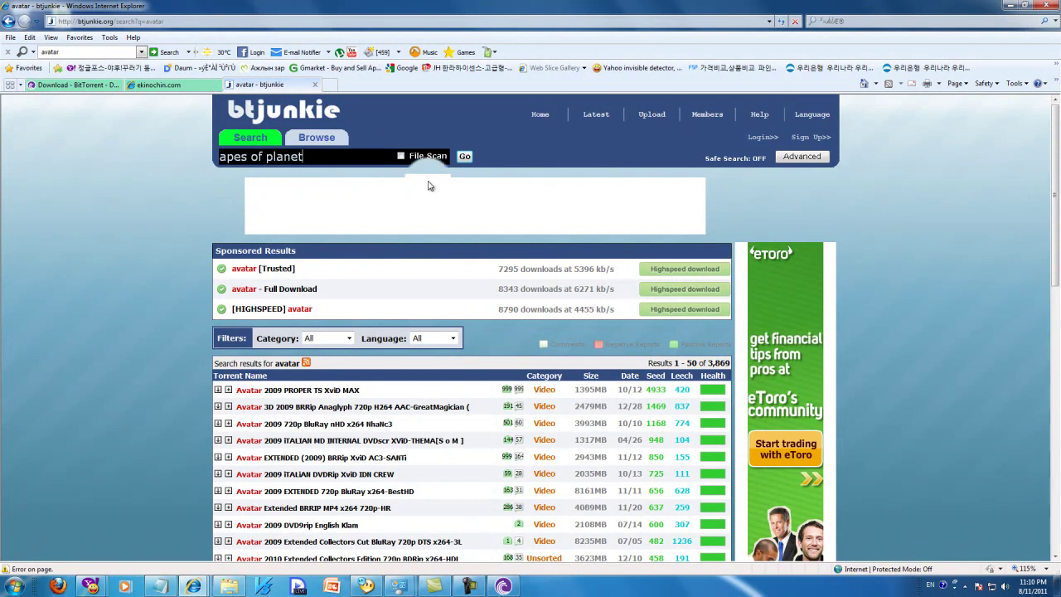
{"action": "left_click", "coordinate": [464, 156]}
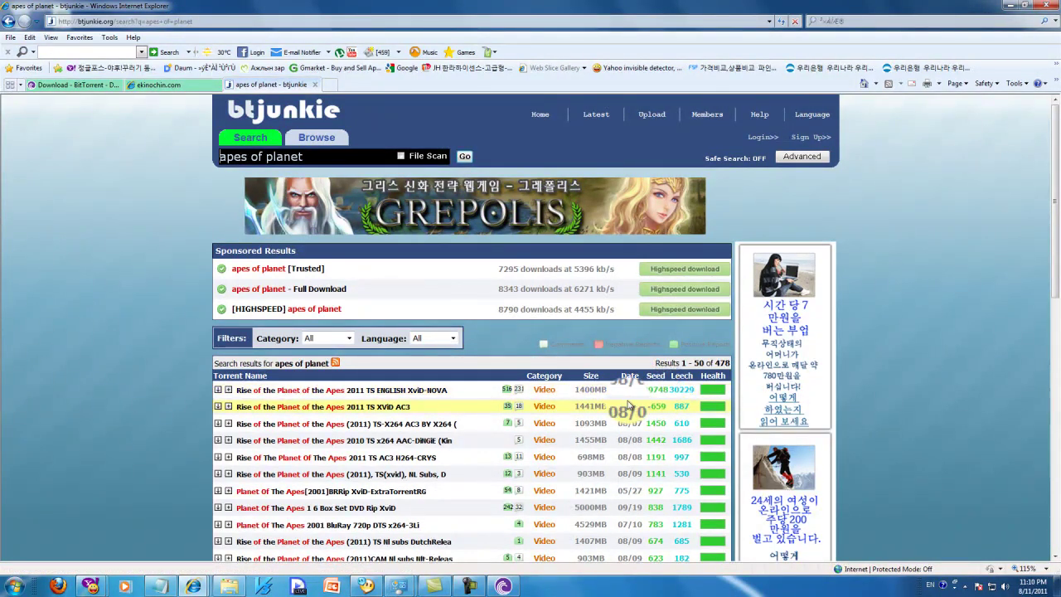
Open the torrent "Rise of the Planet of the Apes 2011 TS ENGLISH XviD-NOVA" from btjunkie in BitTorrent and load its trackers
{"action": "right_click", "coordinate": [355, 389]}
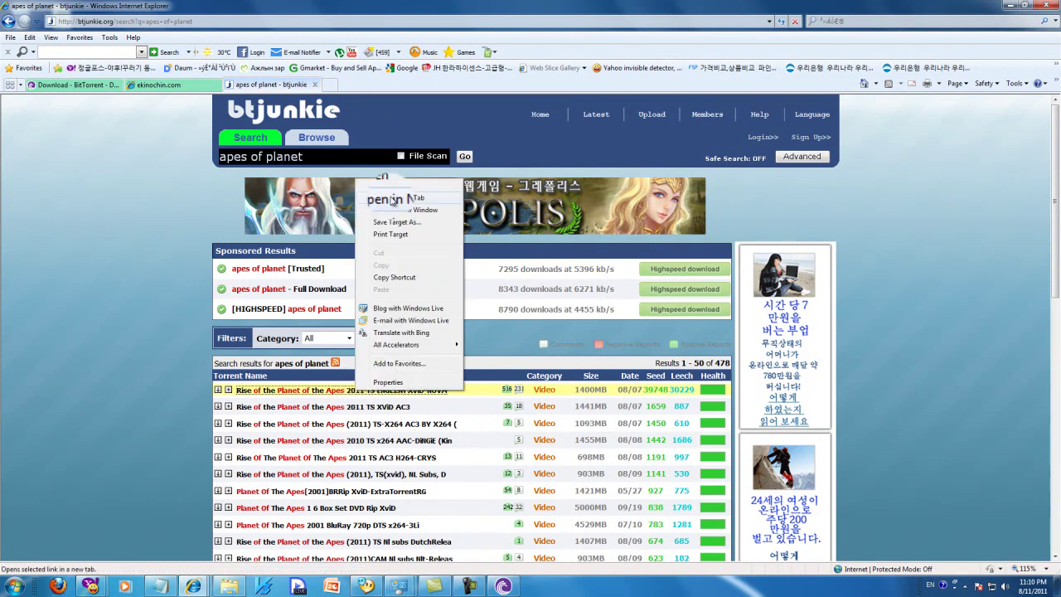
{"action": "left_click", "coordinate": [287, 393]}
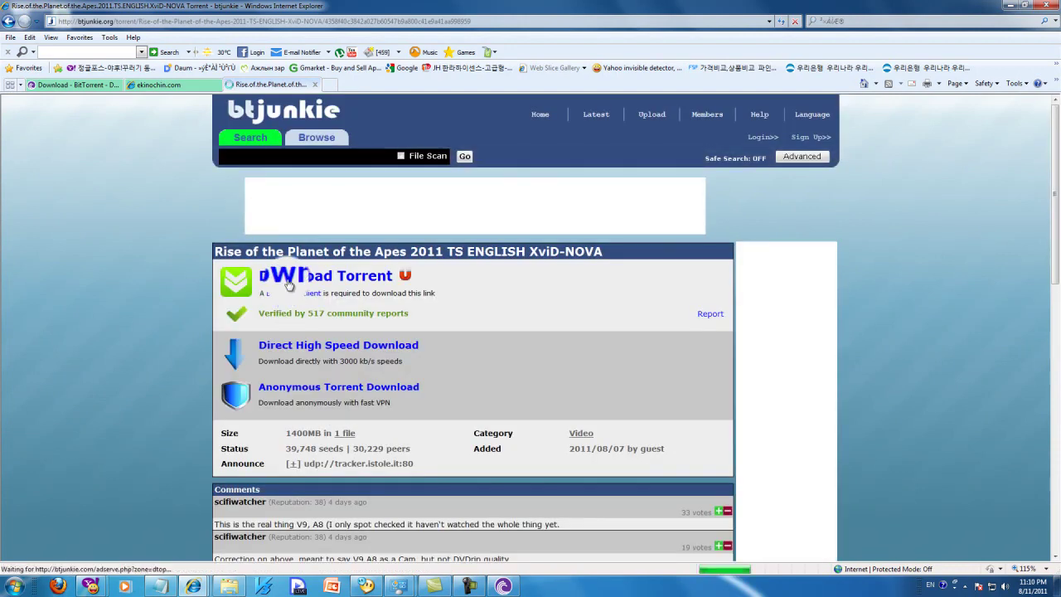
{"action": "left_click", "coordinate": [282, 275]}
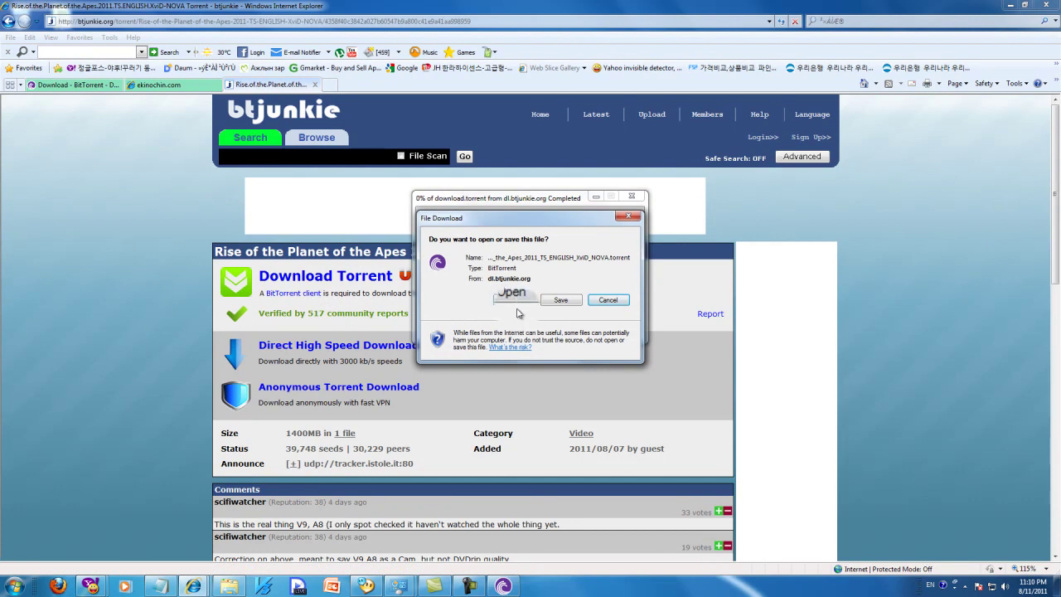
{"action": "left_click", "coordinate": [517, 304]}
{"action": "left_click", "coordinate": [572, 312]}
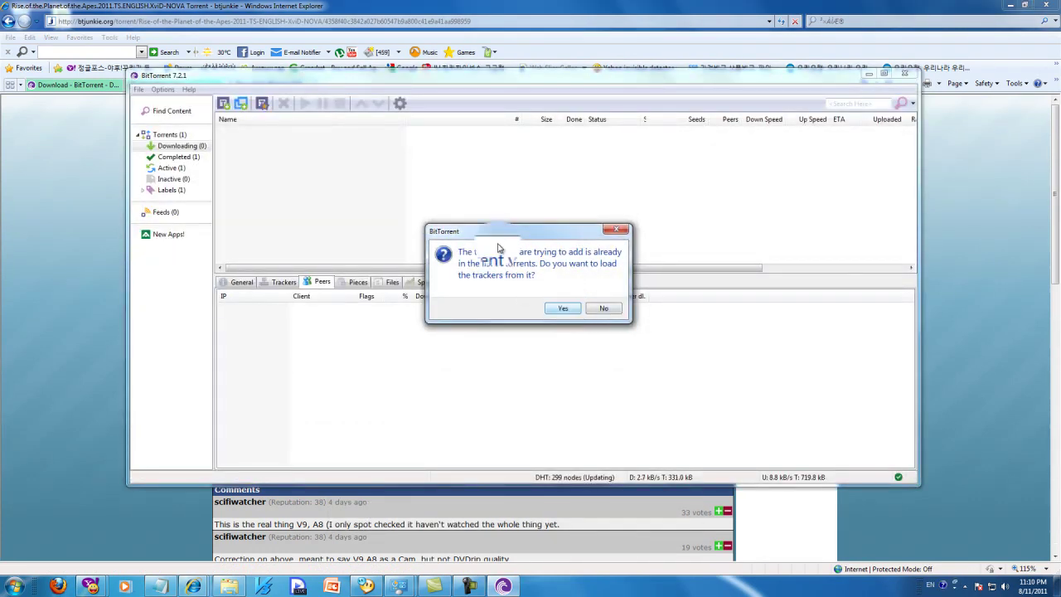
{"action": "left_click_drag", "start_coordinate": [480, 230], "coordinate": [427, 208]}
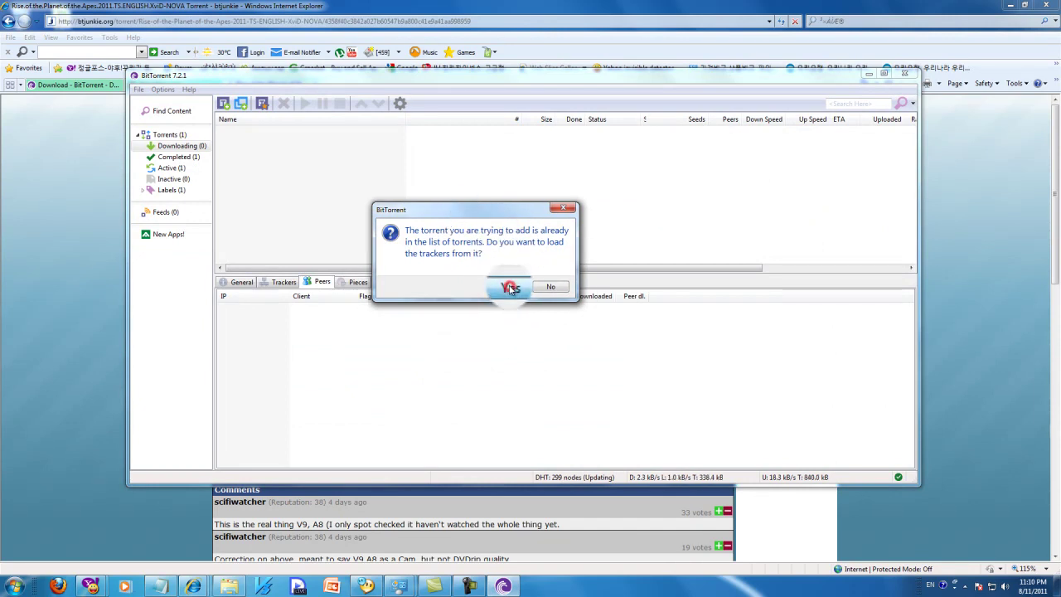
{"action": "left_click", "coordinate": [510, 286]}
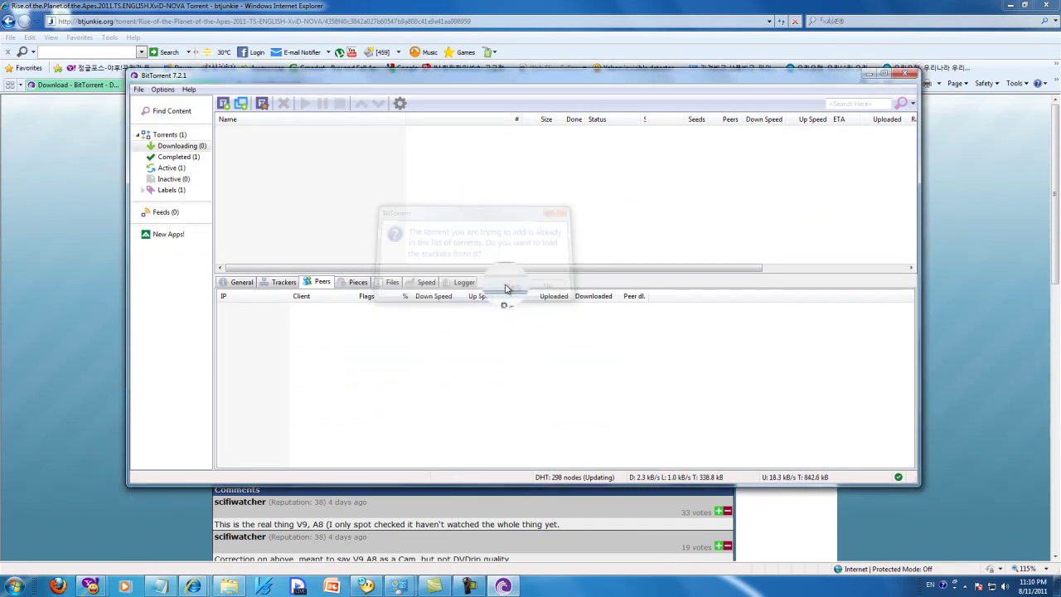
View the completed torrents in BitTorrent and return to the list of downloading torrents
{"action": "left_click", "coordinate": [189, 157]}
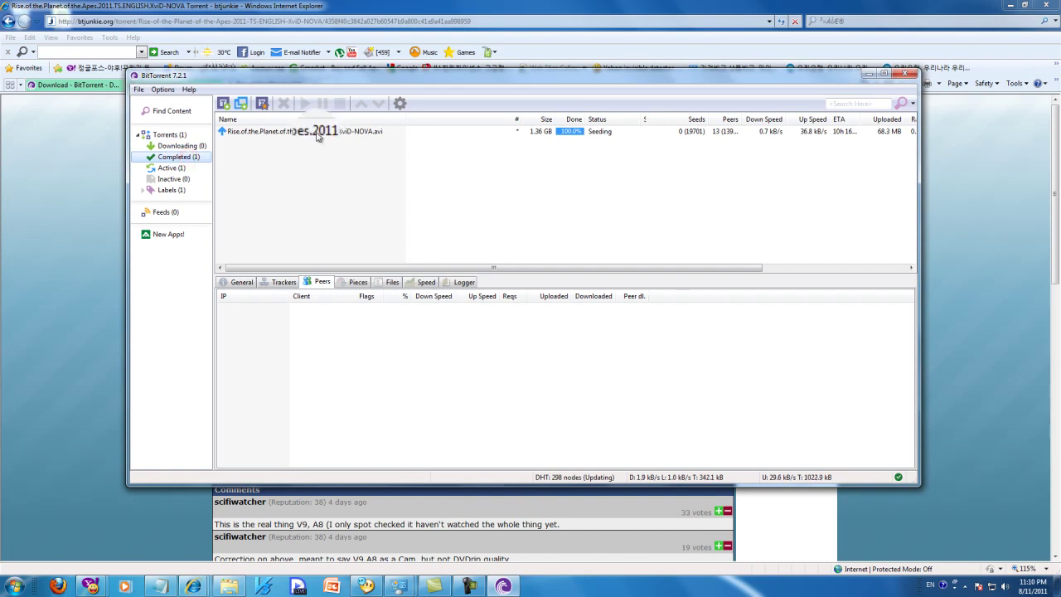
{"action": "left_click", "coordinate": [182, 146]}
{"action": "left_click_drag", "start_coordinate": [729, 114], "coordinate": [730, 116]}
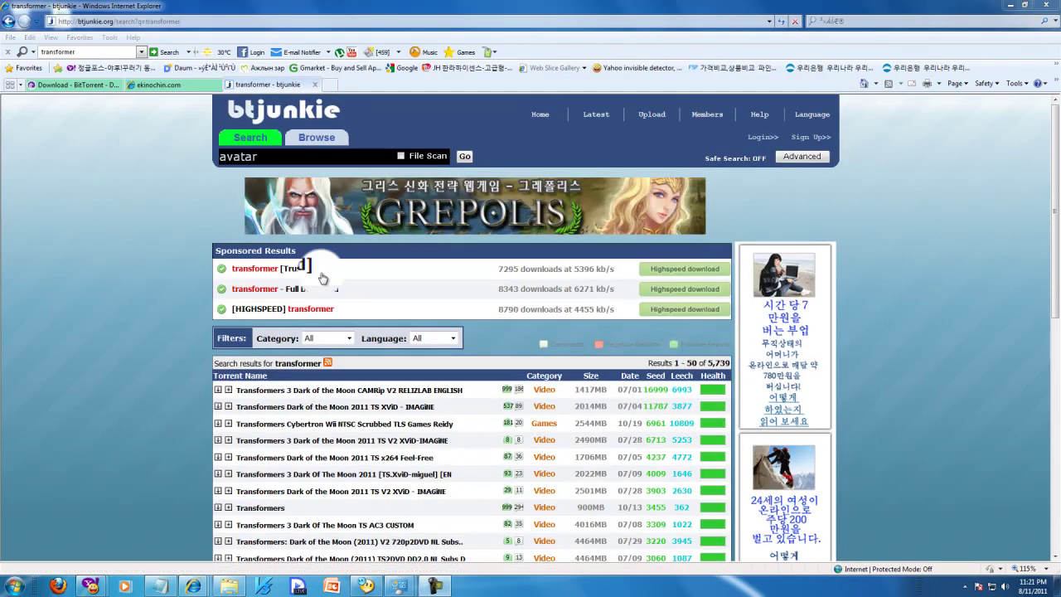
Search btjunkie for "avatar" in the browser
{"action": "left_click", "coordinate": [275, 159]}
{"action": "key", "text": "BackSpace"}
{"action": "type", "text": "r"}
{"action": "left_click", "coordinate": [465, 156]}
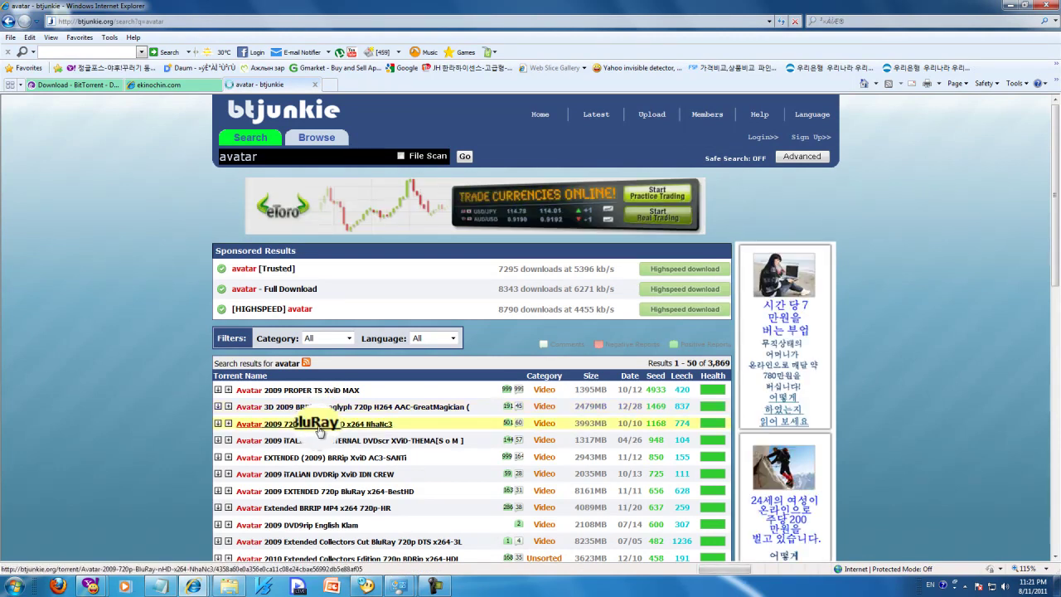
Add the torrent "Avatar 2009 720p BluRay nHD x264 NhaNc3" to BitTorrent with all its files and show the downloading list
{"action": "left_click", "coordinate": [317, 427]}
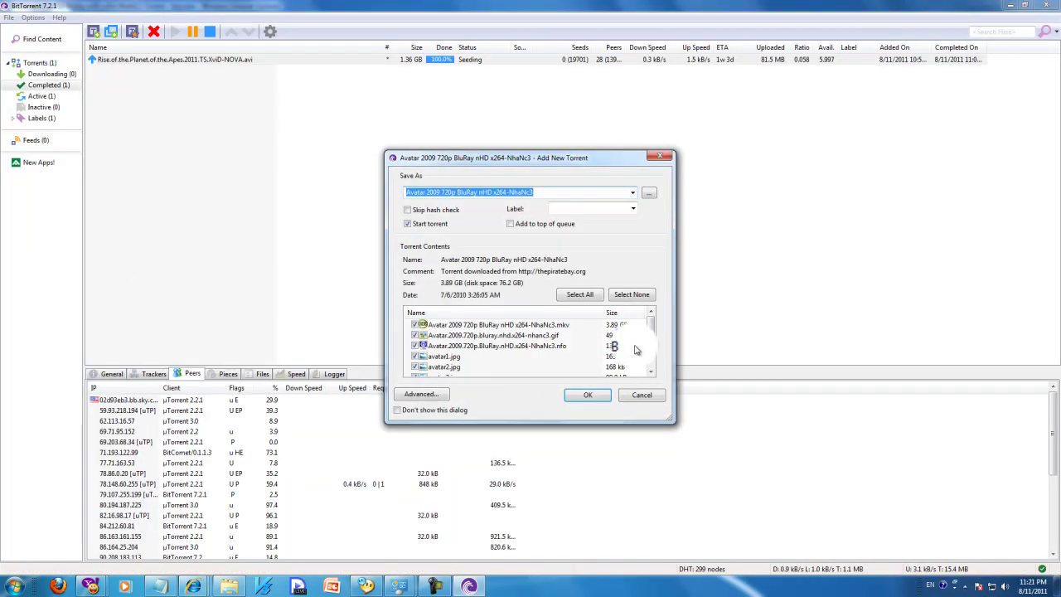
{"action": "left_click", "coordinate": [585, 395]}
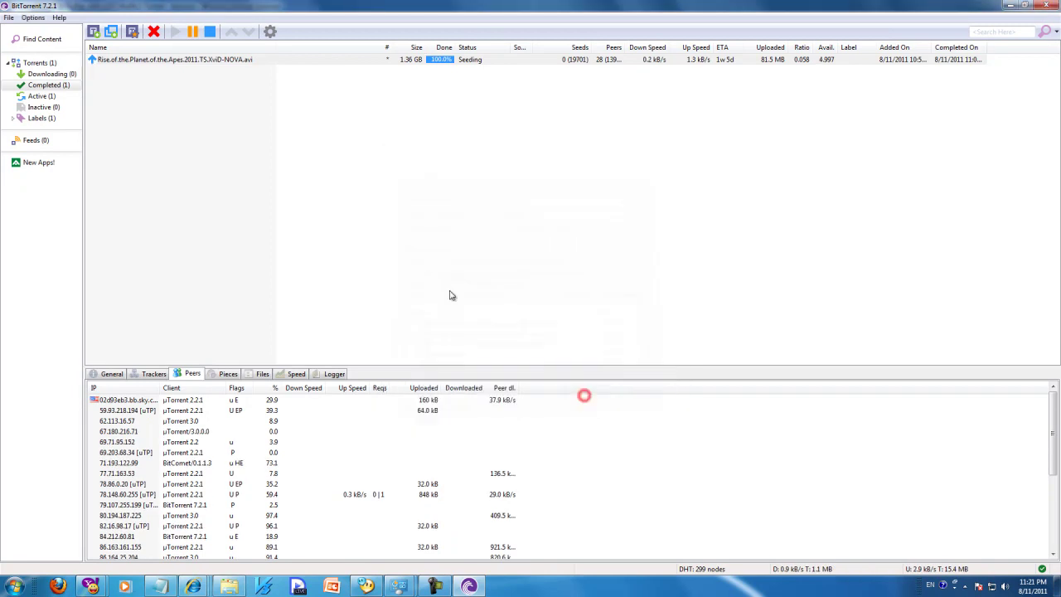
{"action": "left_click", "coordinate": [52, 74]}
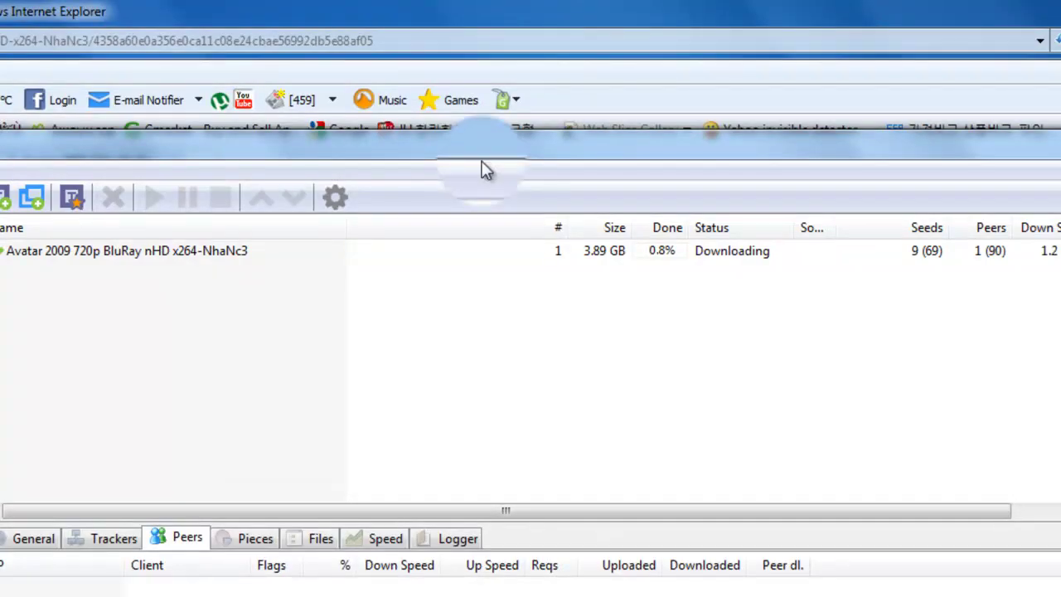
Minimize the BitTorrent window and read the comments on the Avatar torrent's btjunkie page
{"action": "left_click_drag", "start_coordinate": [486, 149], "coordinate": [658, 156]}
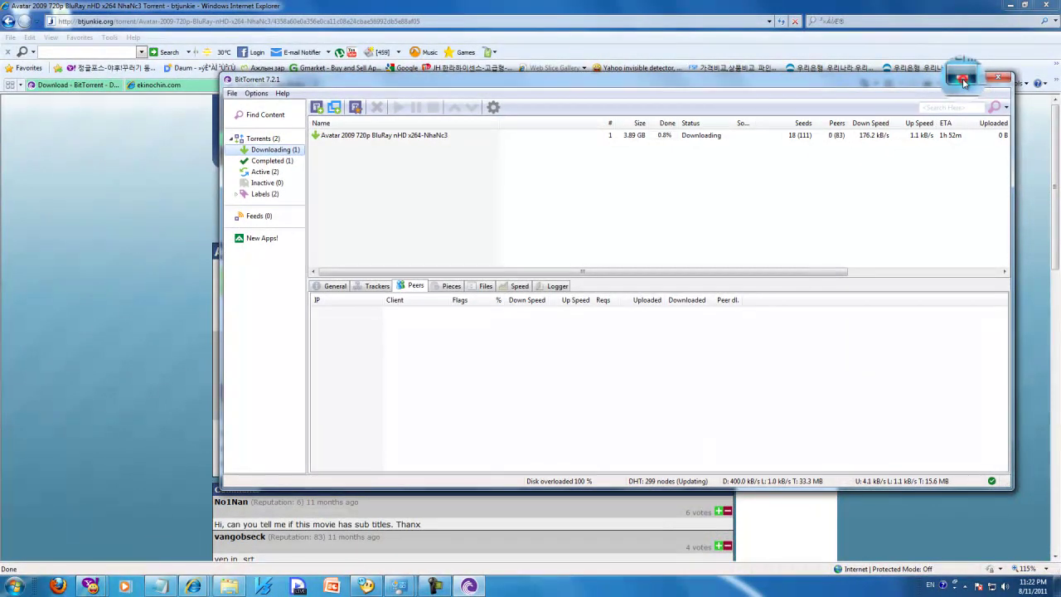
{"action": "left_click", "coordinate": [962, 79]}
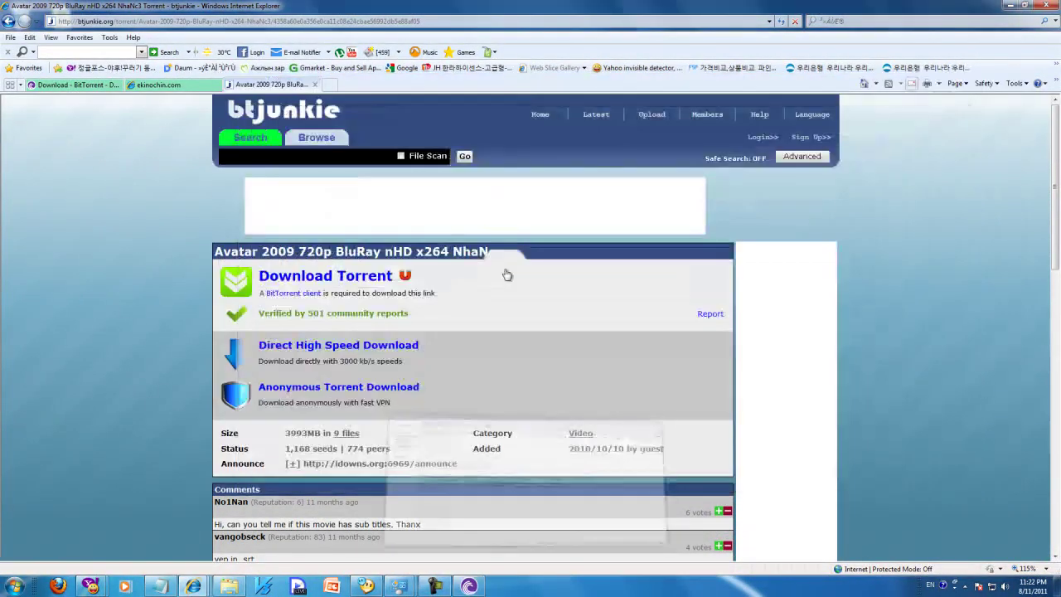
{"action": "scroll", "coordinate": [143, 342], "scroll_direction": "down", "scroll_amount": 3}
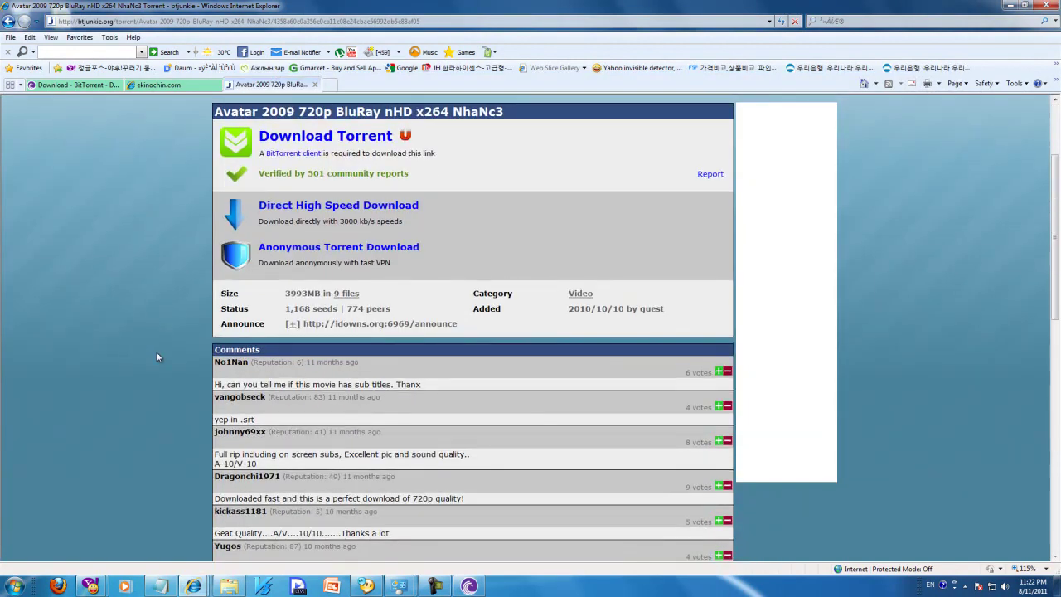
{"action": "scroll", "coordinate": [179, 249], "scroll_direction": "up", "scroll_amount": 3}
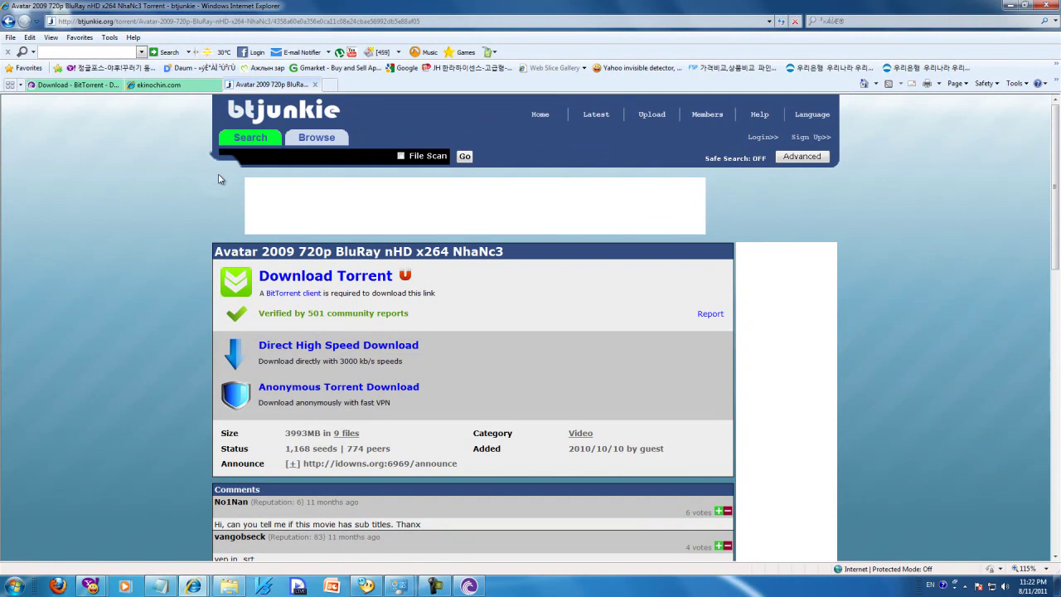
{"action": "scroll", "coordinate": [415, 332], "scroll_direction": "down", "scroll_amount": 6}
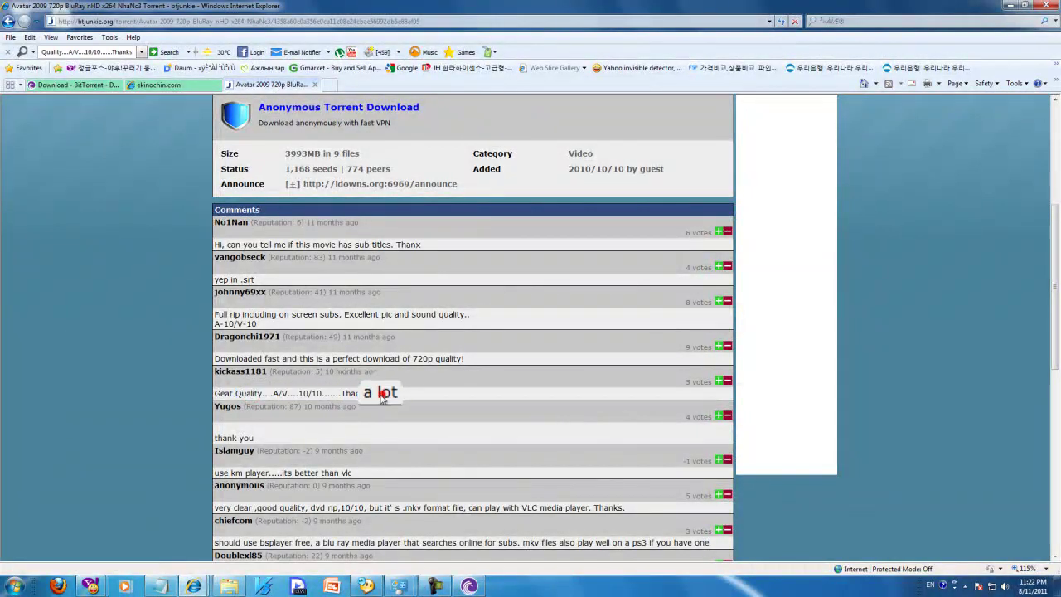
{"action": "scroll", "coordinate": [249, 397], "scroll_direction": "down", "scroll_amount": 7}
Search btjunkie for "photoshop" and look through the listed torrents
{"action": "scroll", "coordinate": [207, 249], "scroll_direction": "up", "scroll_amount": 15}
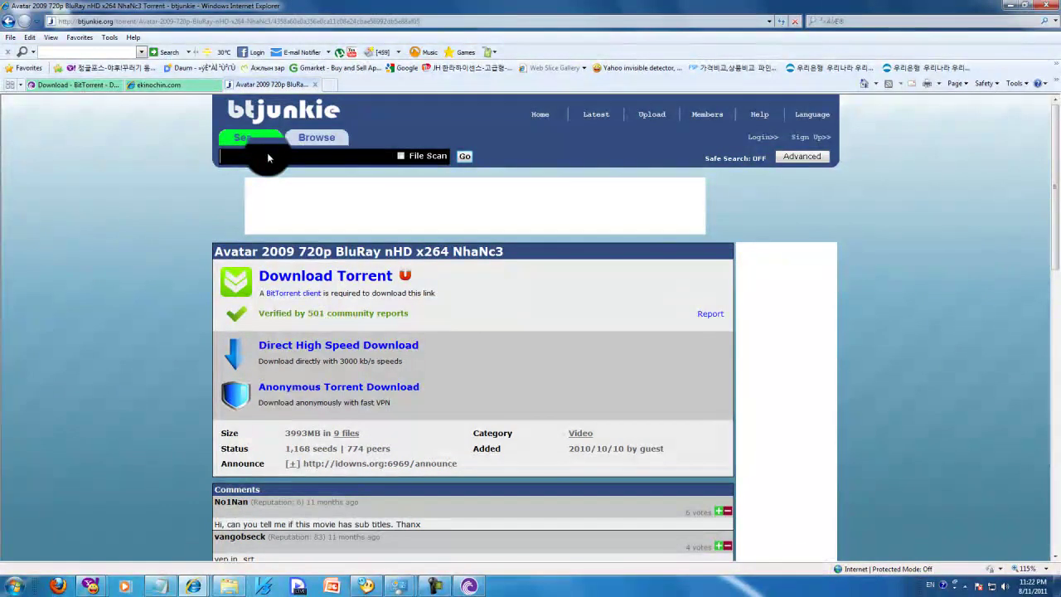
{"action": "type", "text": "photoshop"}
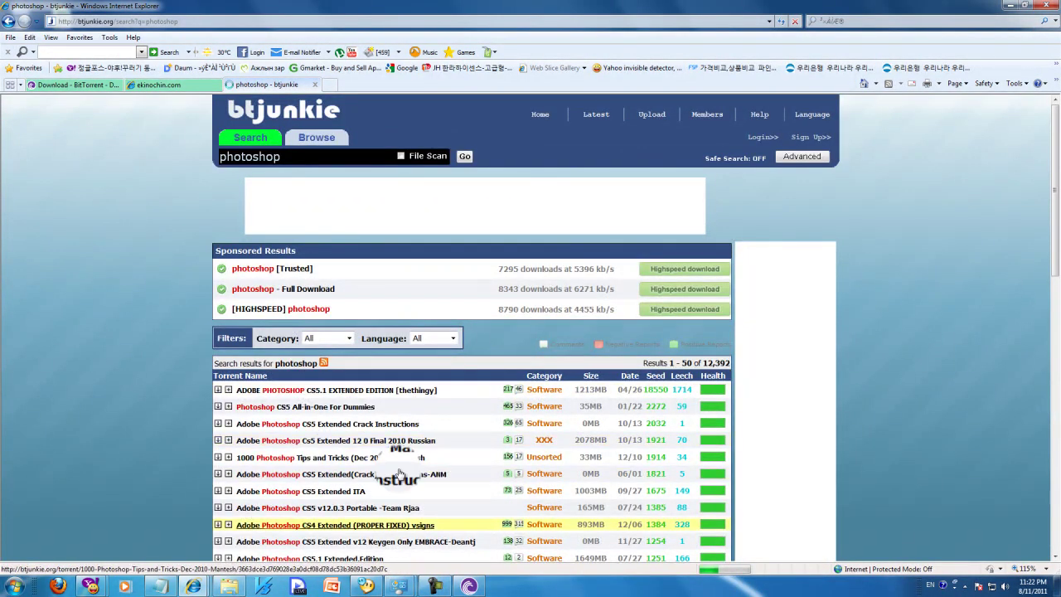
{"action": "scroll", "coordinate": [781, 455], "scroll_direction": "down", "scroll_amount": 1}
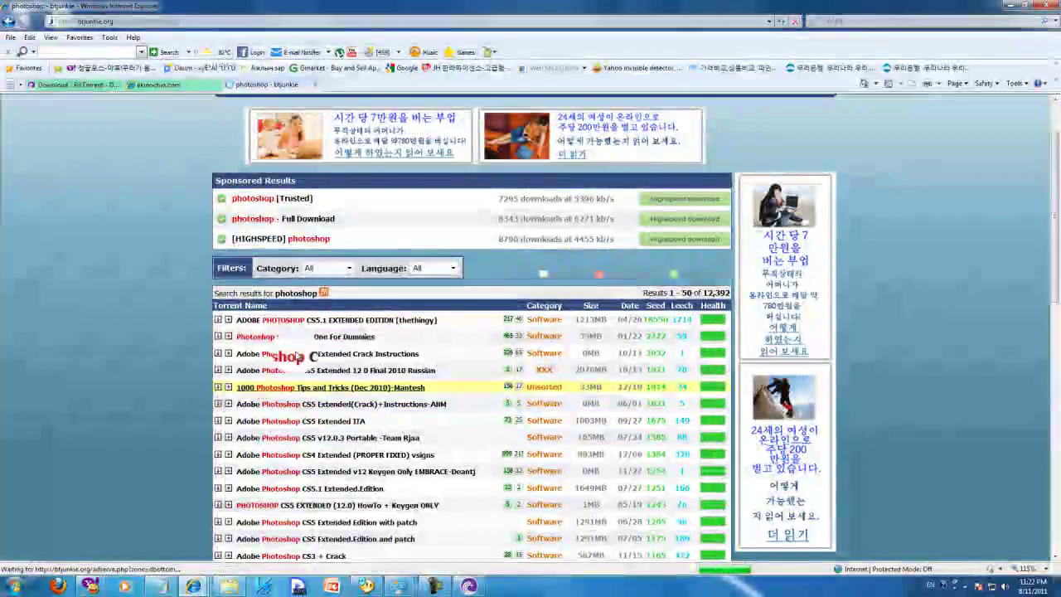
{"action": "scroll", "coordinate": [144, 325], "scroll_direction": "down", "scroll_amount": 4}
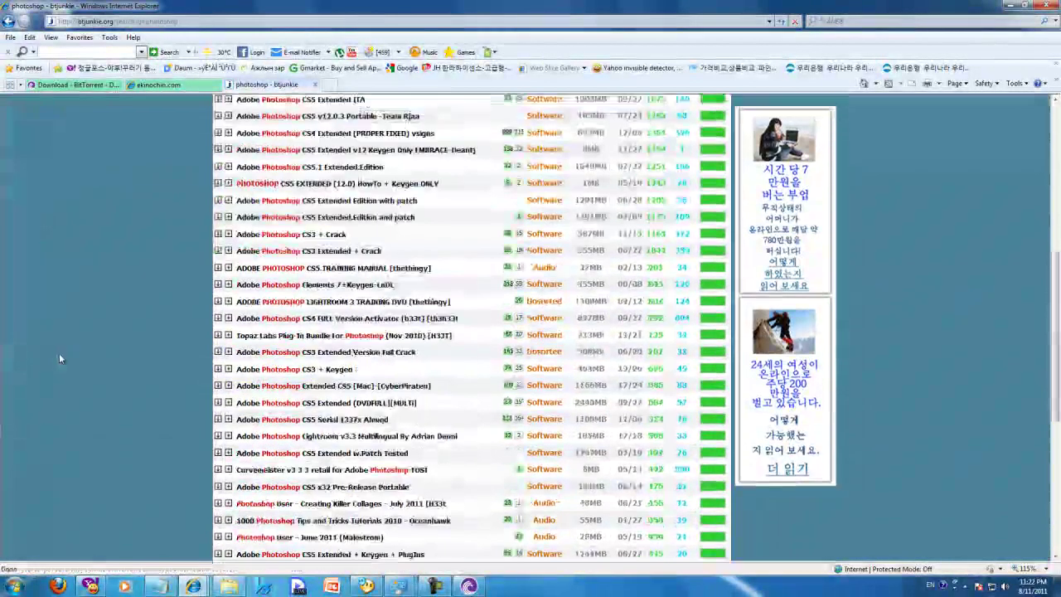
{"action": "scroll", "coordinate": [93, 358], "scroll_direction": "up", "scroll_amount": 5}
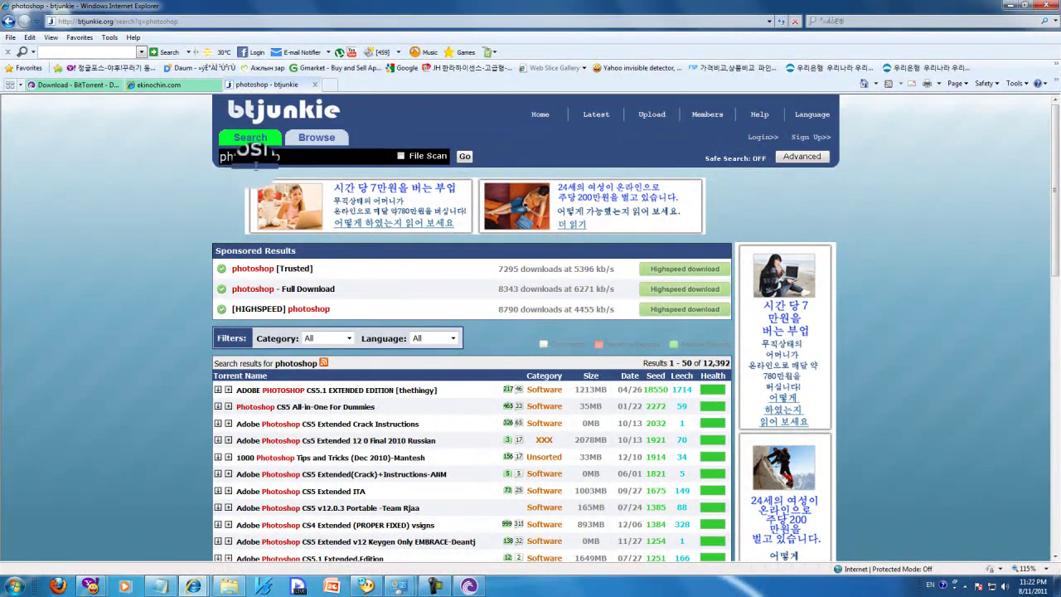
Close the btjunkie and BitTorrent download tabs, and minimize the browser to return to the BitTorrent window
{"action": "left_click", "coordinate": [183, 198]}
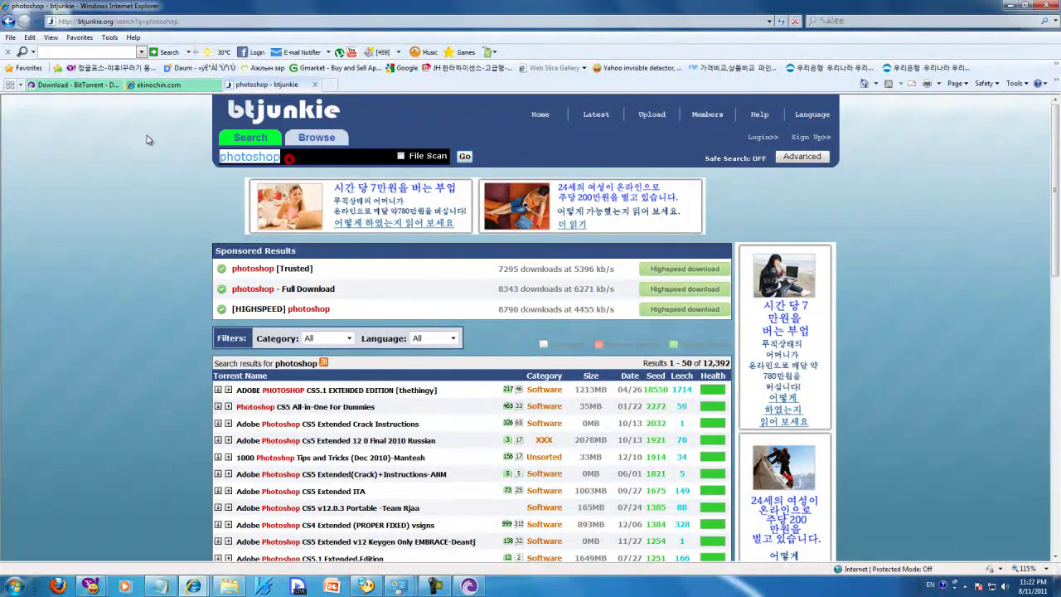
{"action": "left_click", "coordinate": [316, 85]}
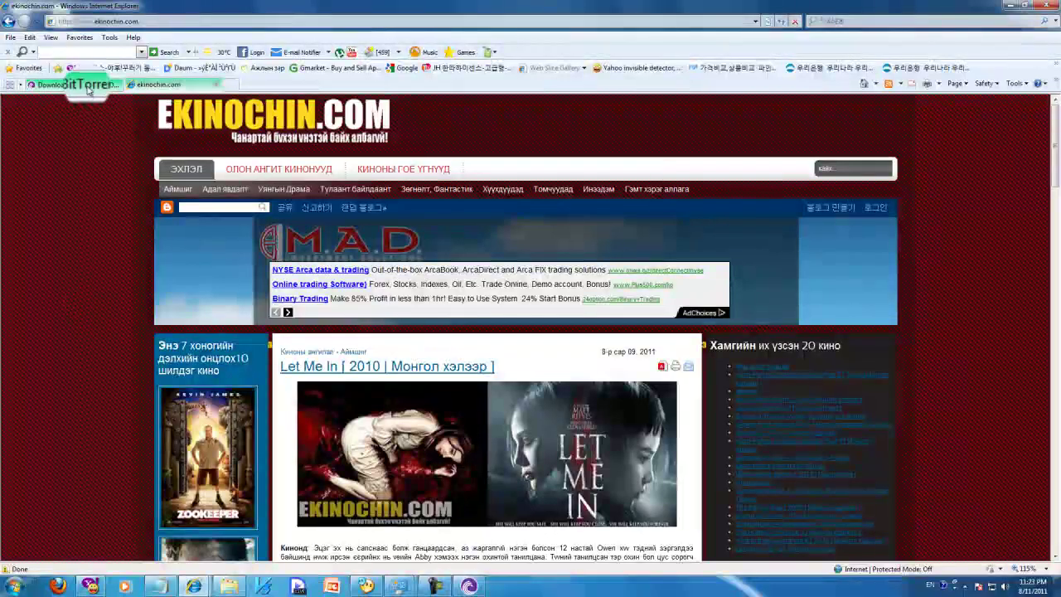
{"action": "left_click", "coordinate": [87, 86]}
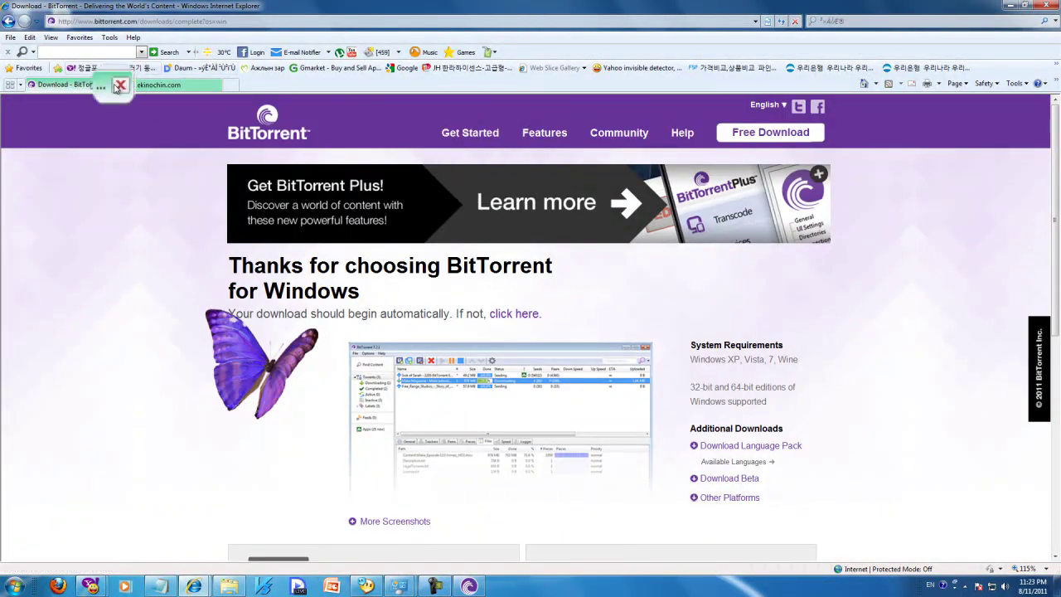
{"action": "left_click", "coordinate": [117, 84]}
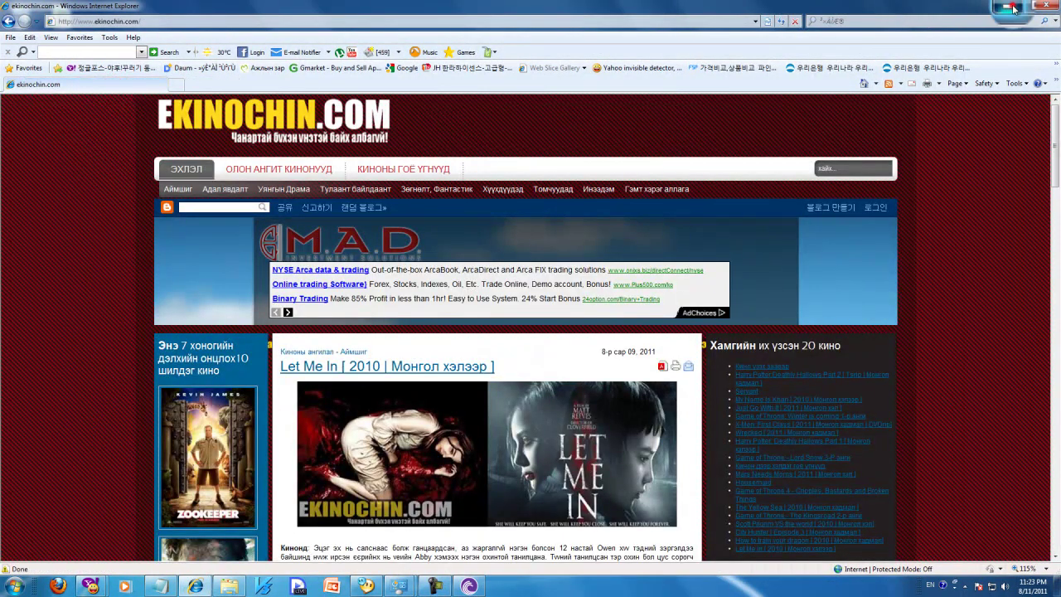
{"action": "left_click", "coordinate": [1010, 8]}
{"action": "left_click", "coordinate": [839, 150]}
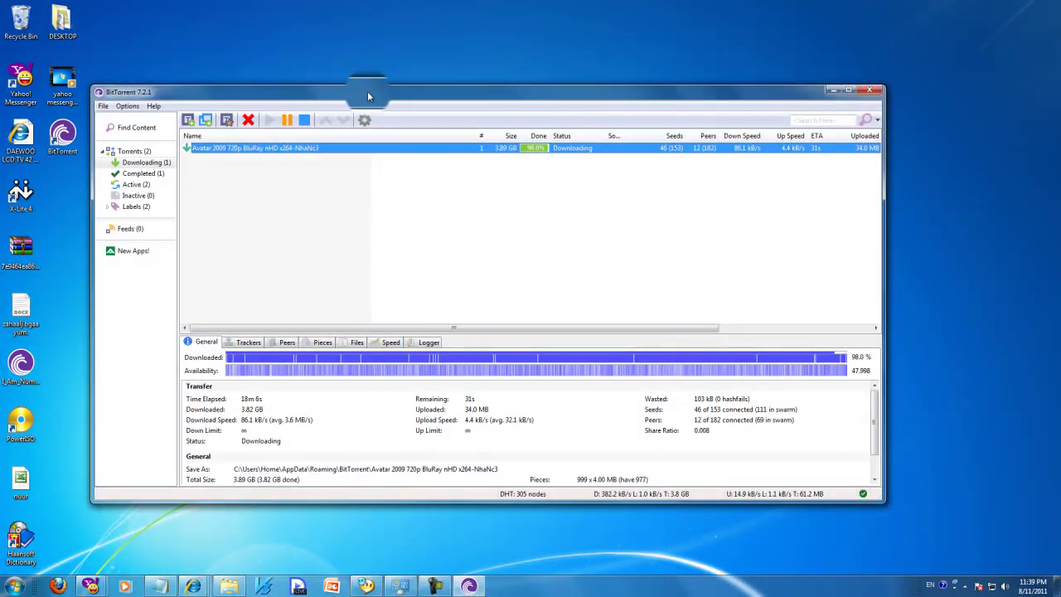
Look at the commands available for the Avatar torrent and compare the completed and downloading lists
{"action": "left_click_drag", "start_coordinate": [369, 97], "coordinate": [376, 96]}
{"action": "right_click", "coordinate": [269, 152]}
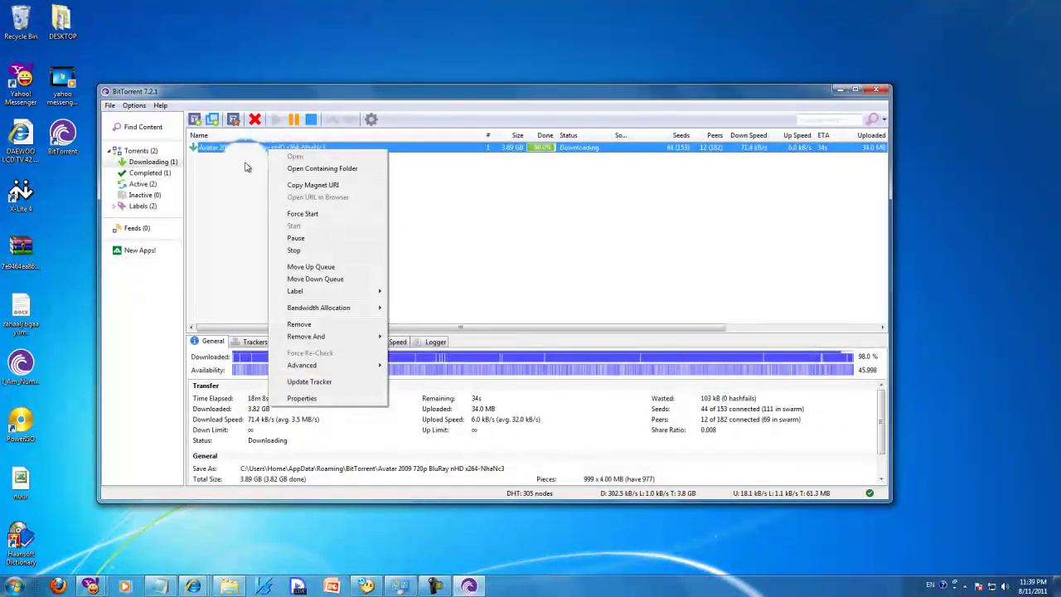
{"action": "left_click", "coordinate": [234, 197]}
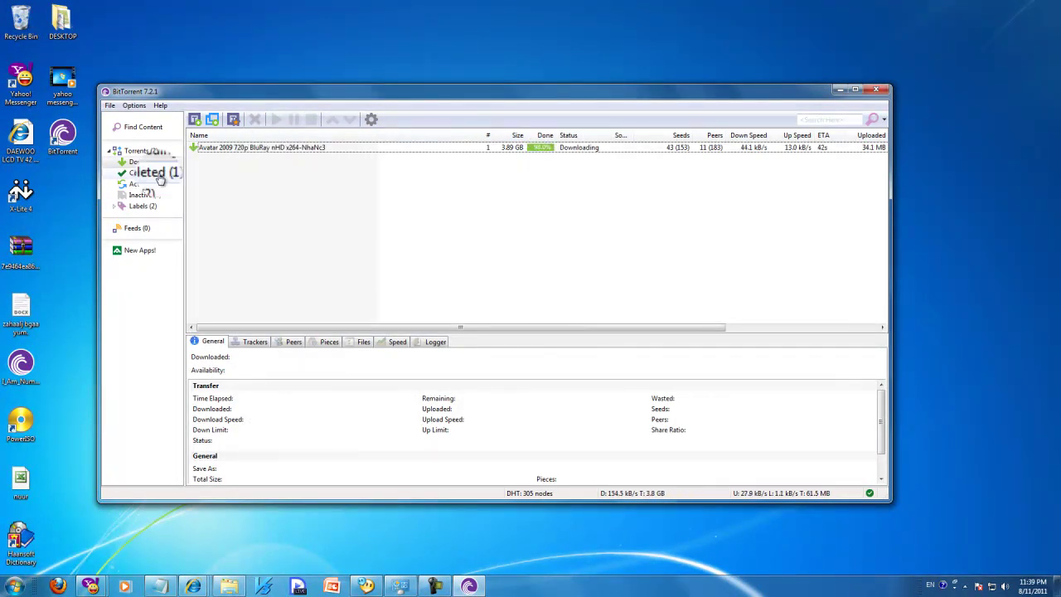
{"action": "left_click", "coordinate": [156, 172]}
{"action": "left_click", "coordinate": [154, 165]}
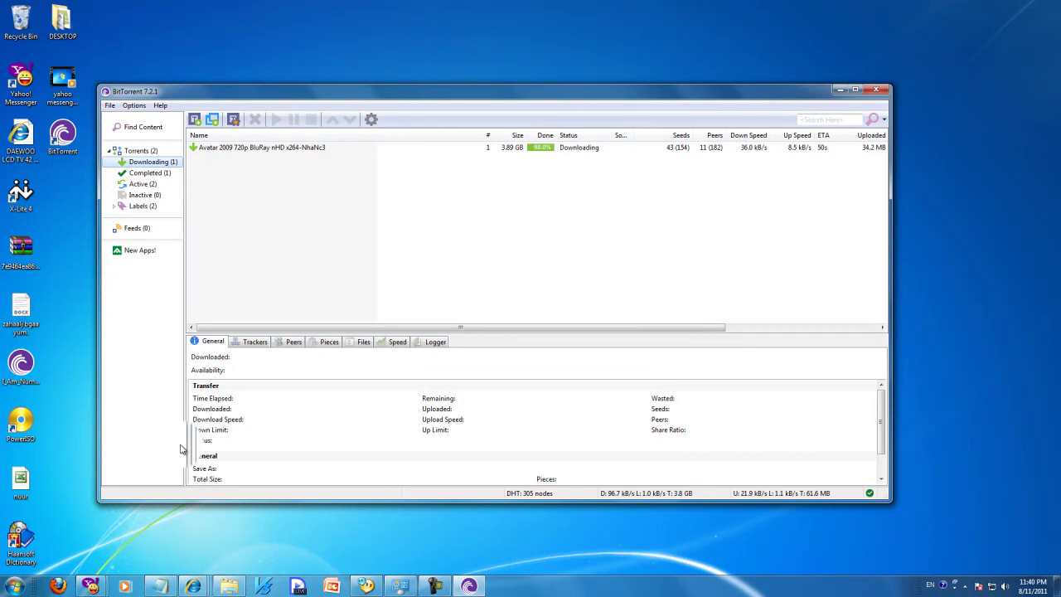
Examine the trackers, peers, pieces and general details of the downloading Avatar torrent
{"action": "left_click", "coordinate": [222, 584]}
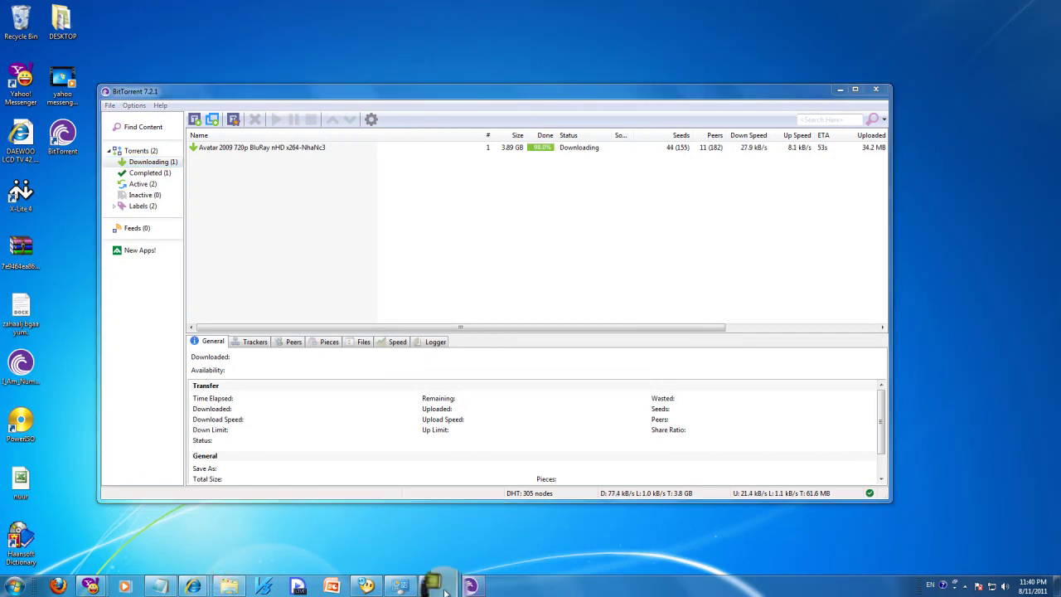
{"action": "left_click", "coordinate": [255, 341]}
{"action": "left_click", "coordinate": [293, 341]}
{"action": "left_click_drag", "start_coordinate": [336, 355], "coordinate": [343, 358]}
{"action": "left_click", "coordinate": [328, 343]}
{"action": "left_click", "coordinate": [253, 342]}
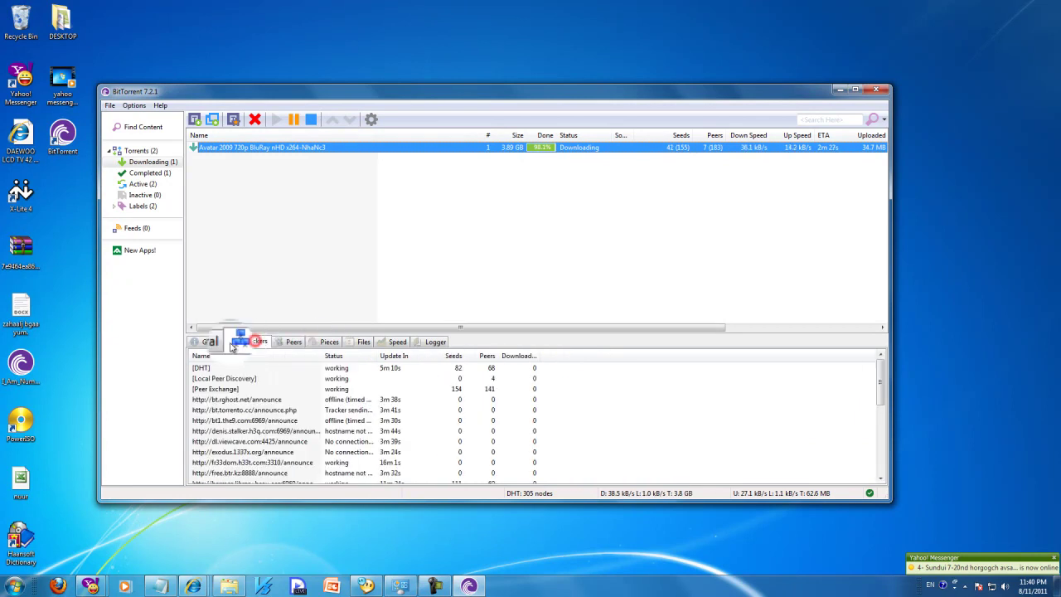
{"action": "left_click", "coordinate": [211, 342]}
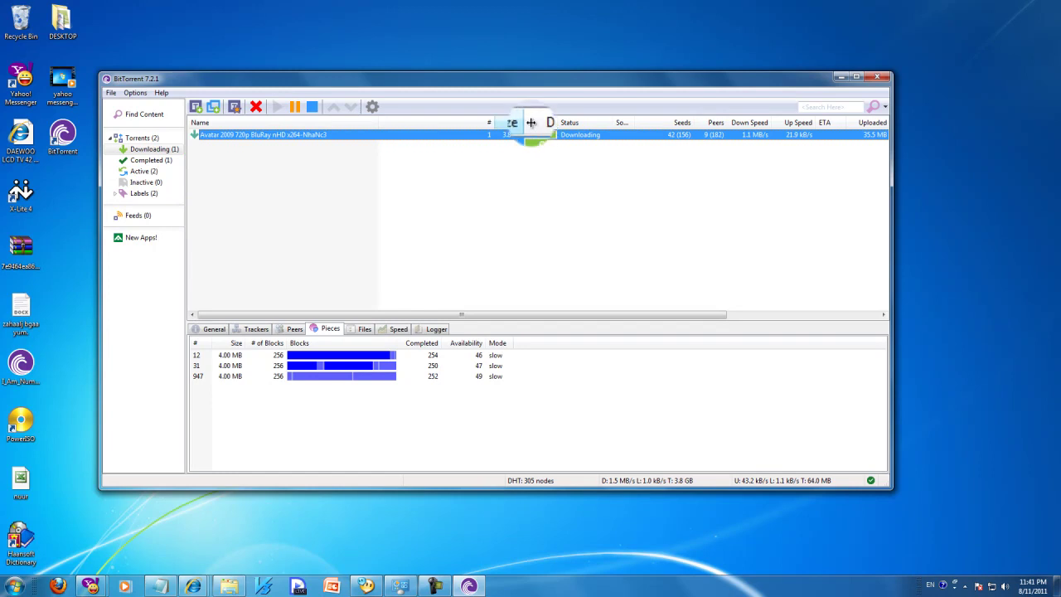
Open the download folder of the finished Avatar 2009 720p BluRay torrent
{"action": "left_click_drag", "start_coordinate": [521, 78], "coordinate": [524, 72]}
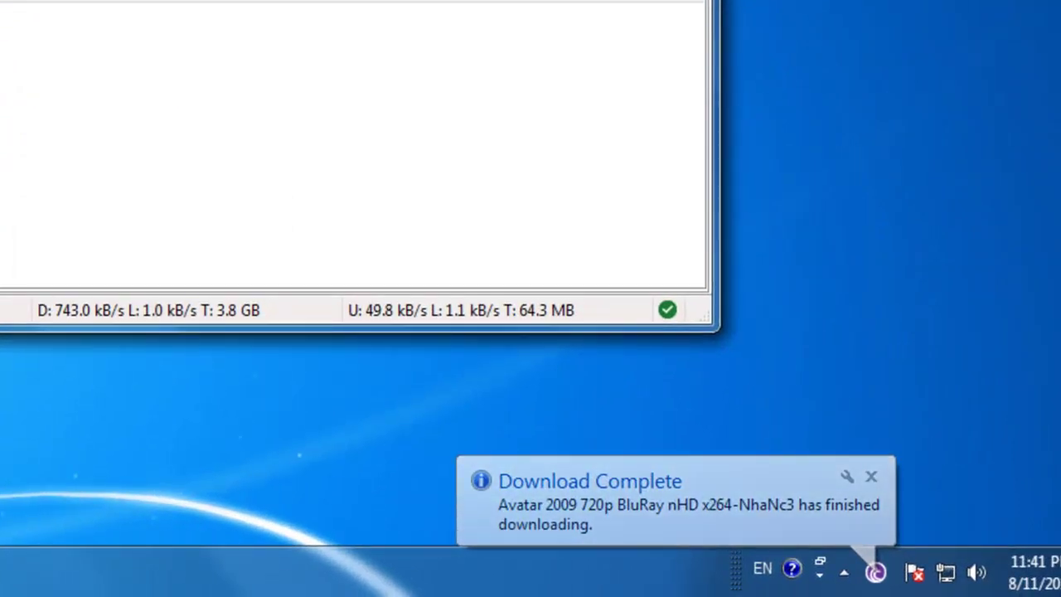
{"action": "right_click", "coordinate": [240, 139]}
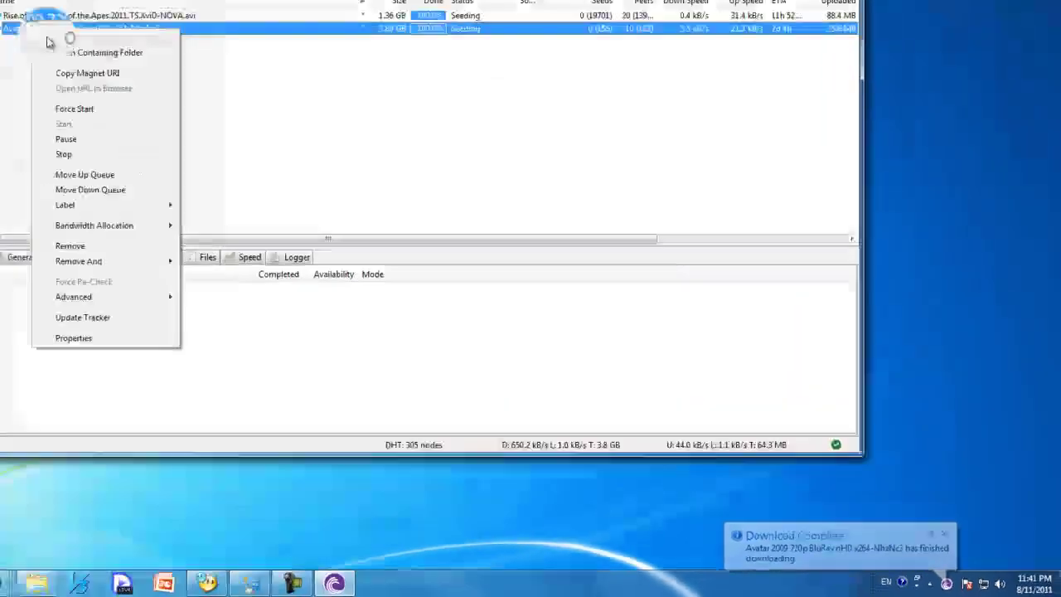
{"action": "left_click", "coordinate": [253, 147]}
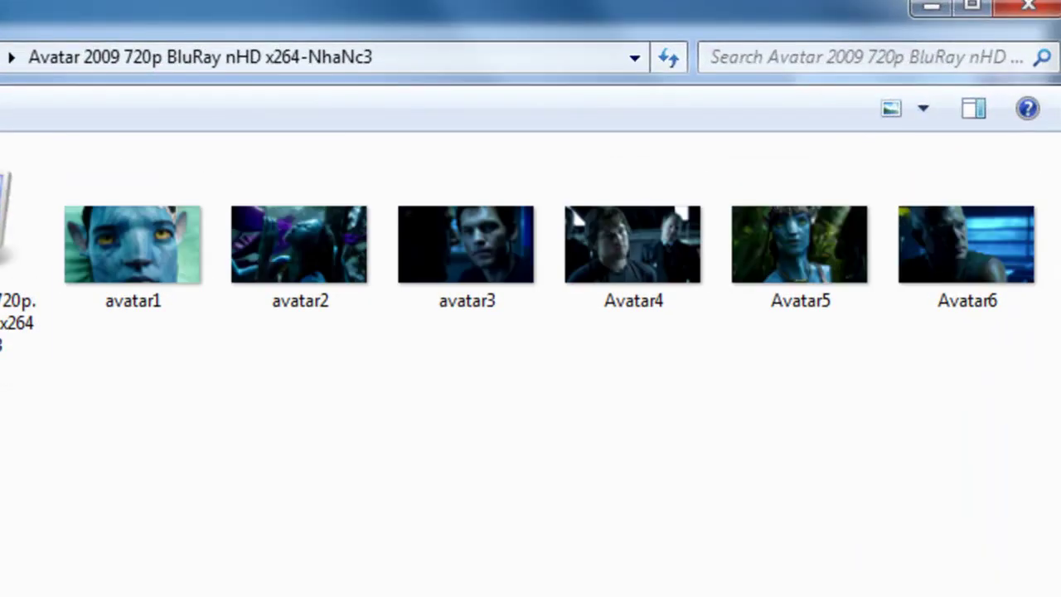
Show the downloaded files in Details view and play the Avatar 2009 720p MKV video
{"action": "left_click", "coordinate": [924, 115]}
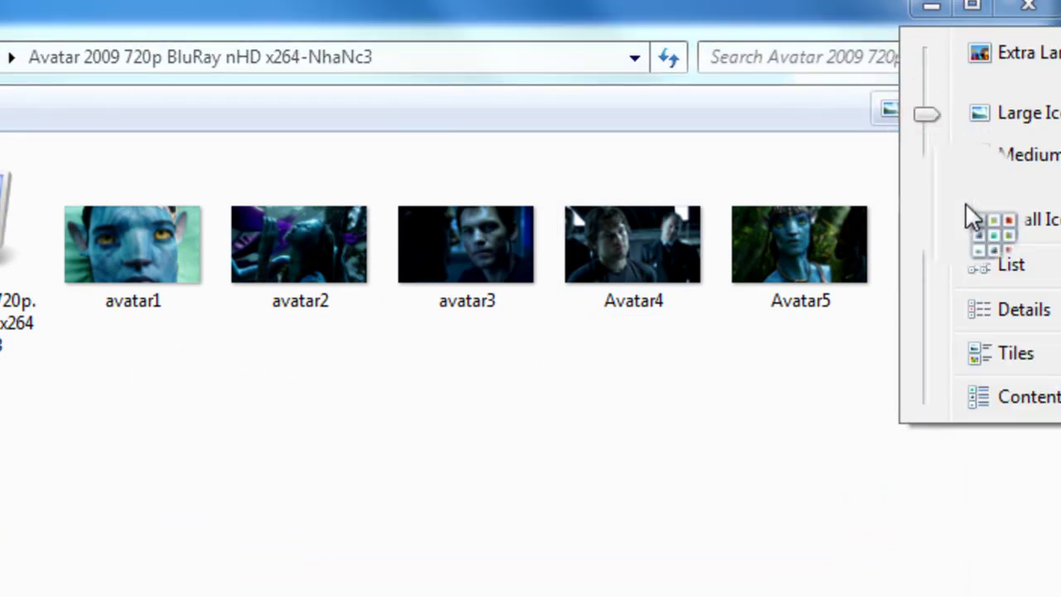
{"action": "left_click", "coordinate": [998, 313]}
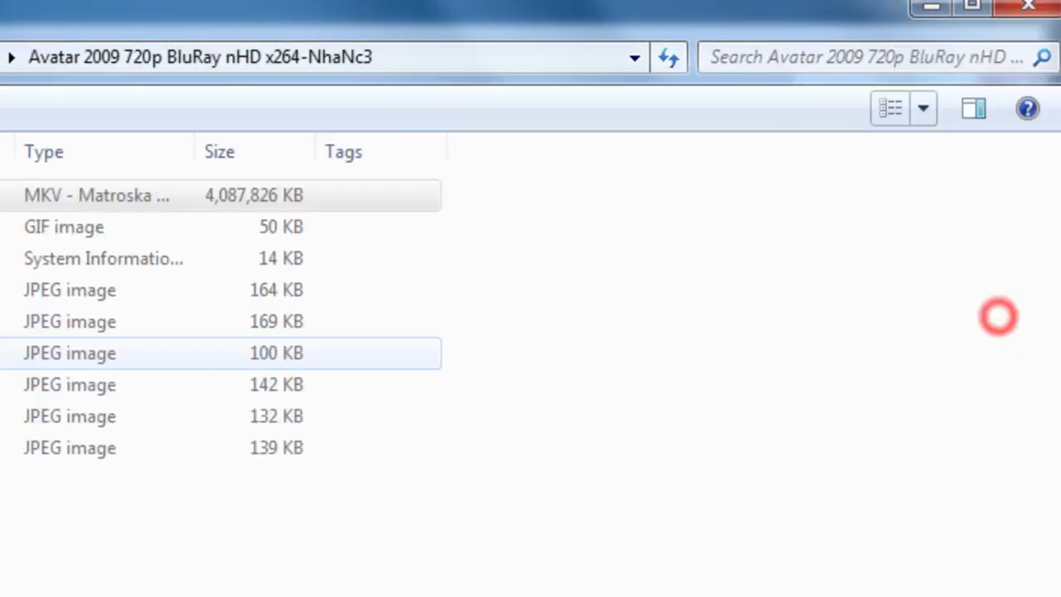
{"action": "left_click_drag", "start_coordinate": [0, 194], "coordinate": [0, 284]}
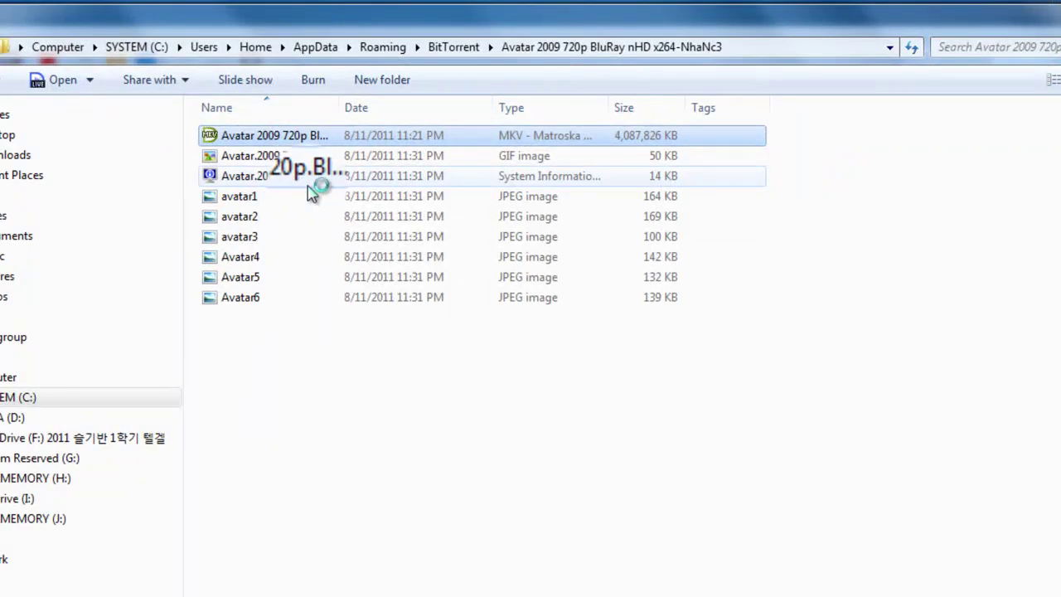
{"action": "left_click_drag", "start_coordinate": [312, 192], "coordinate": [274, 205]}
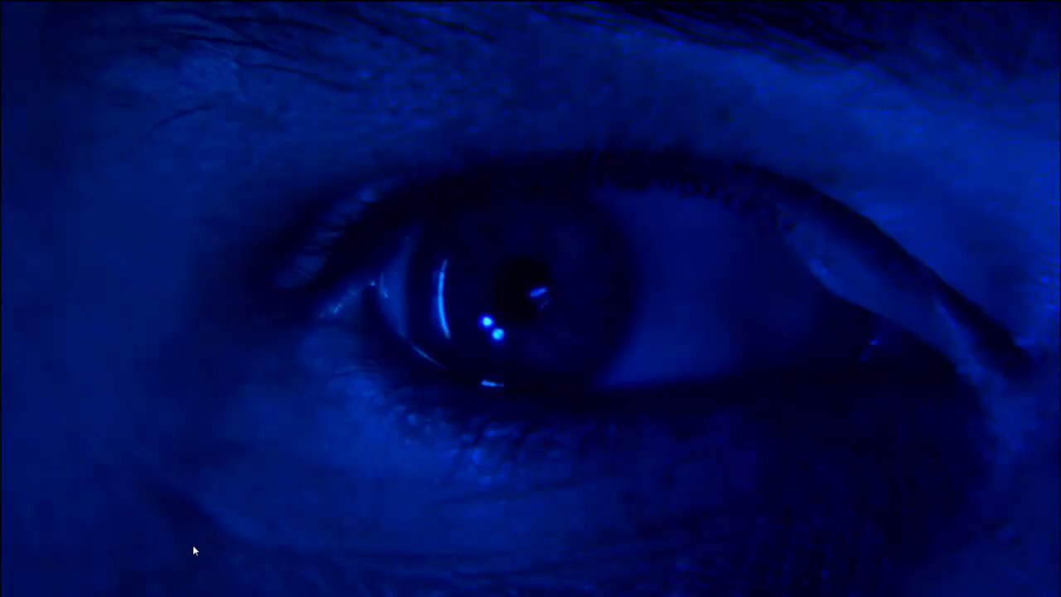
Check the movie's playback by skipping ahead through several scenes, from about 00:26 to about 02:28
{"action": "left_click", "coordinate": [172, 572]}
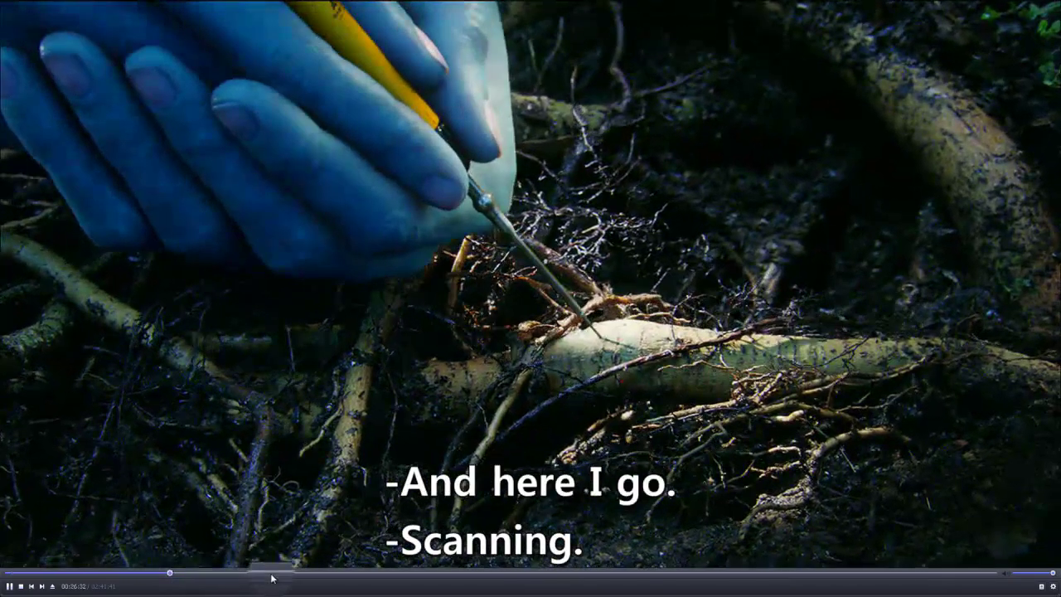
{"action": "left_click", "coordinate": [271, 574]}
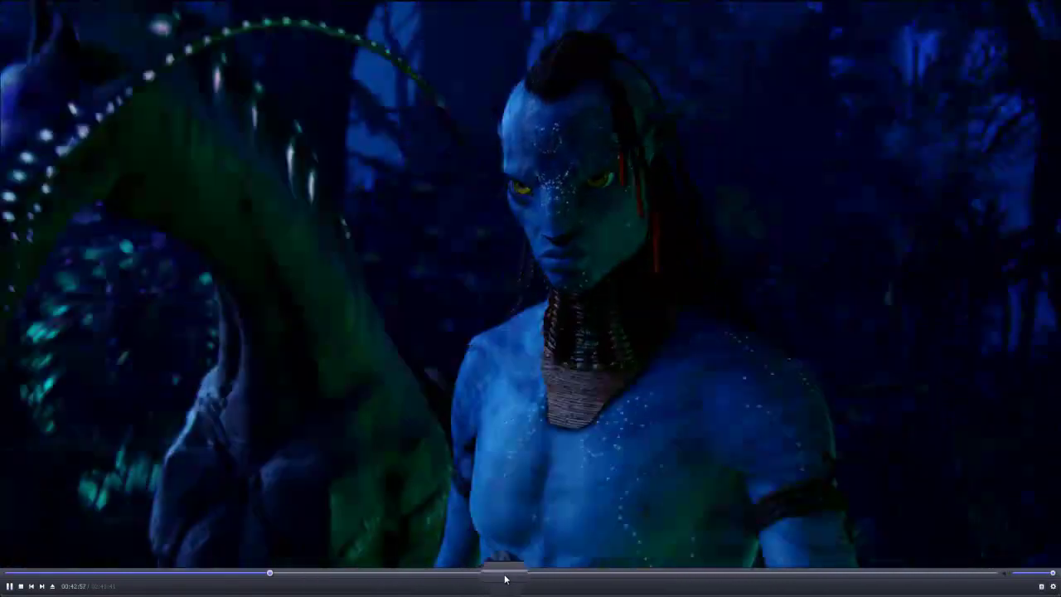
{"action": "left_click", "coordinate": [503, 573]}
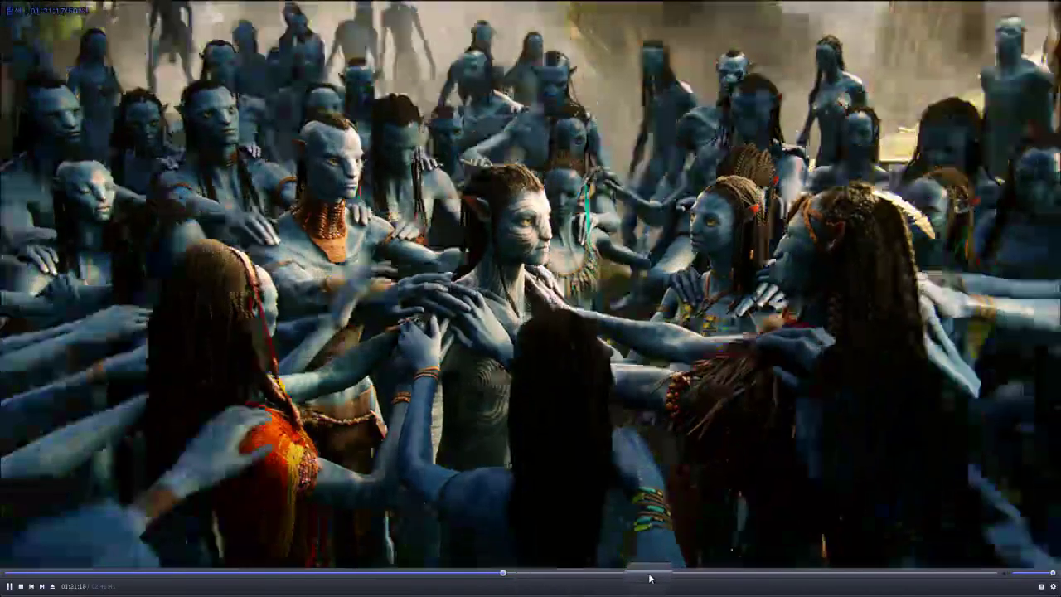
{"action": "left_click", "coordinate": [650, 573]}
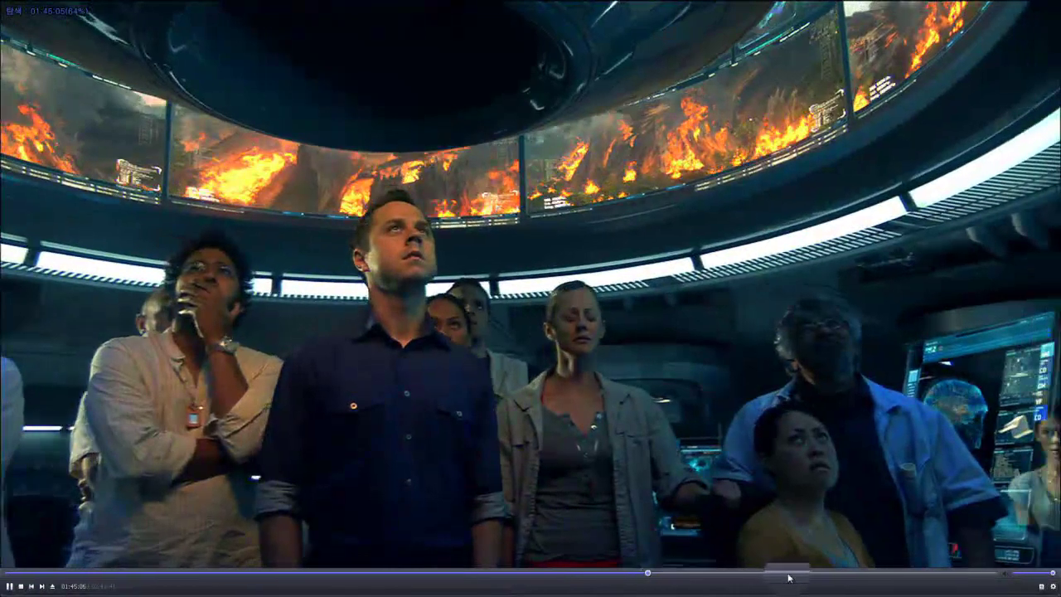
{"action": "left_click", "coordinate": [800, 574]}
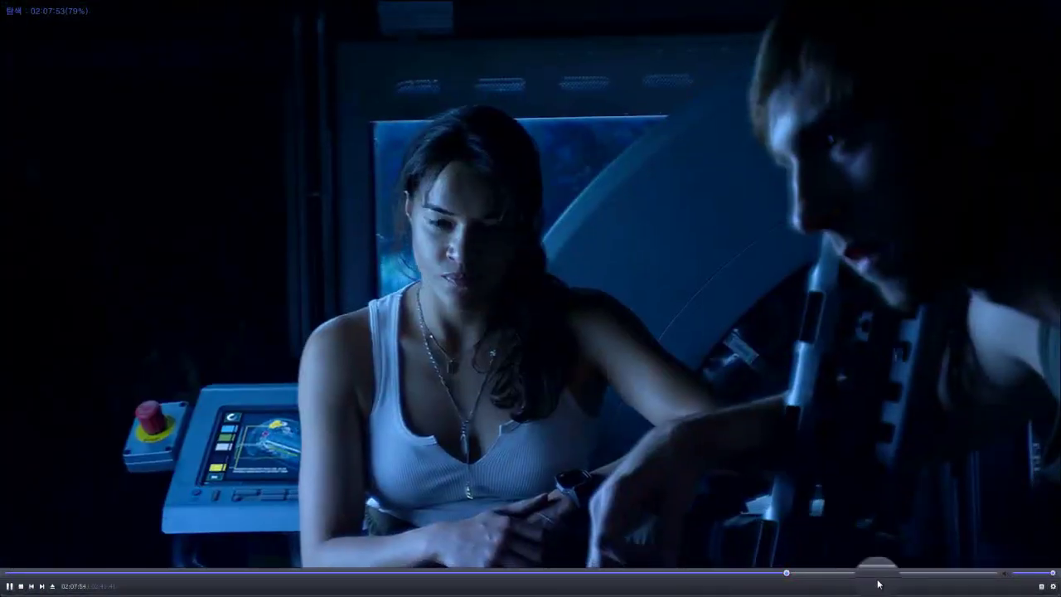
{"action": "left_click", "coordinate": [896, 574]}
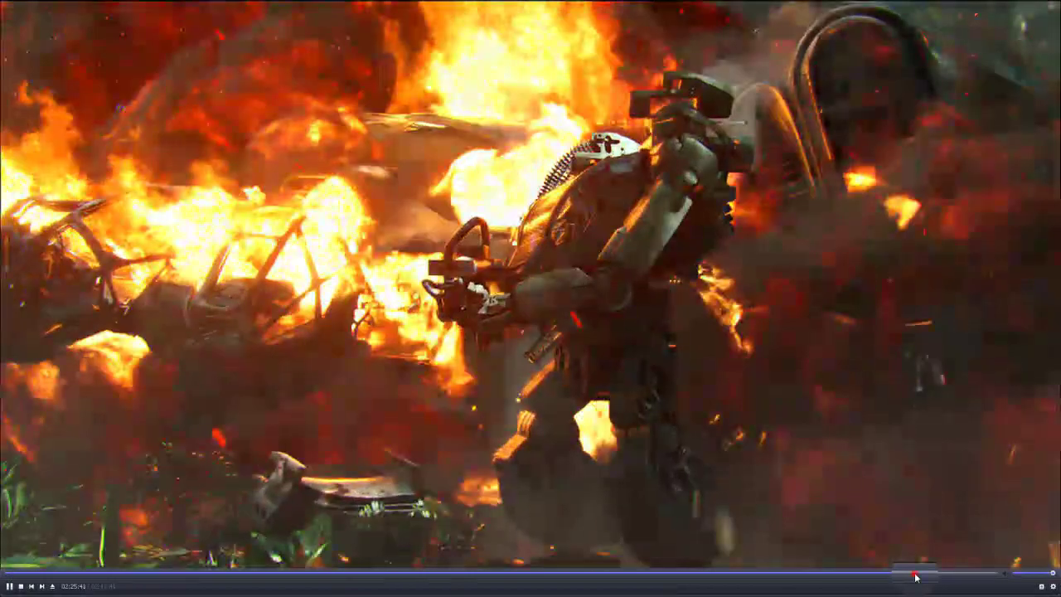
{"action": "left_click", "coordinate": [912, 574]}
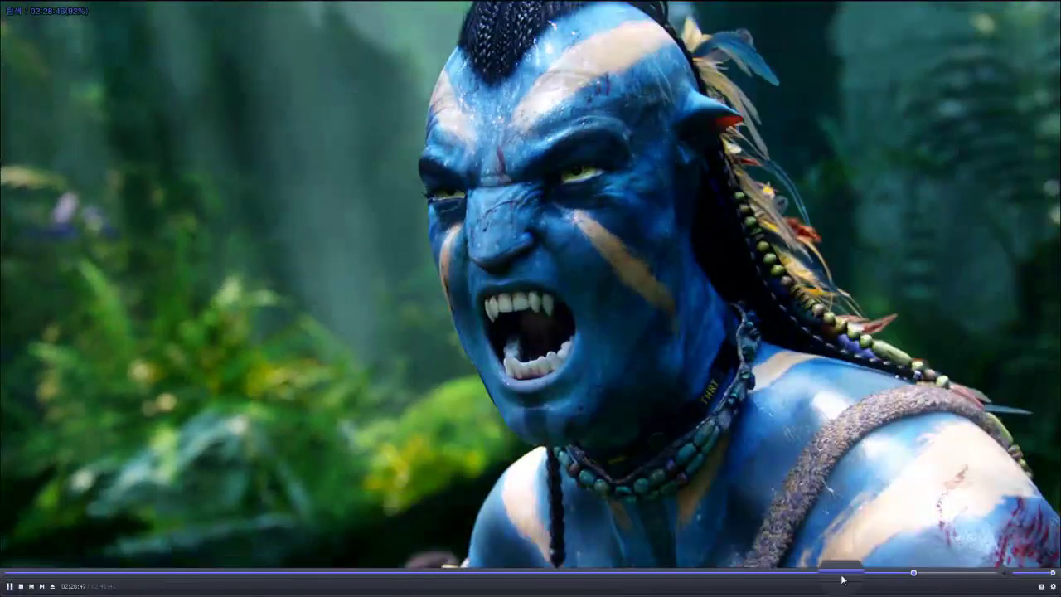